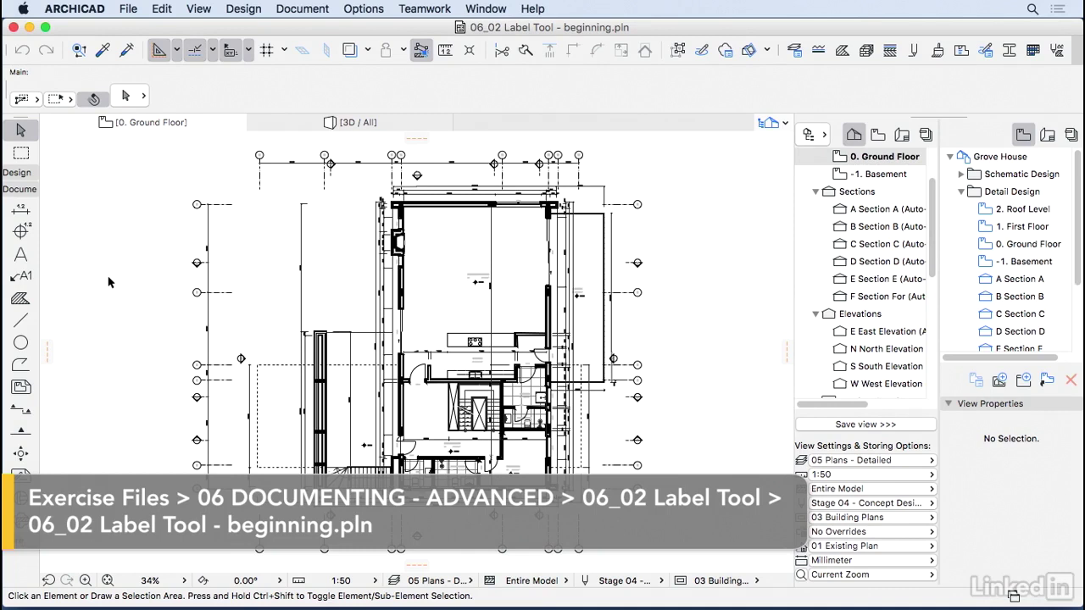
# Place an independent text label reading "Stonework" with its arrowhead on the upper end of the freestanding left-hand wall.
pyautogui.click(22, 278)
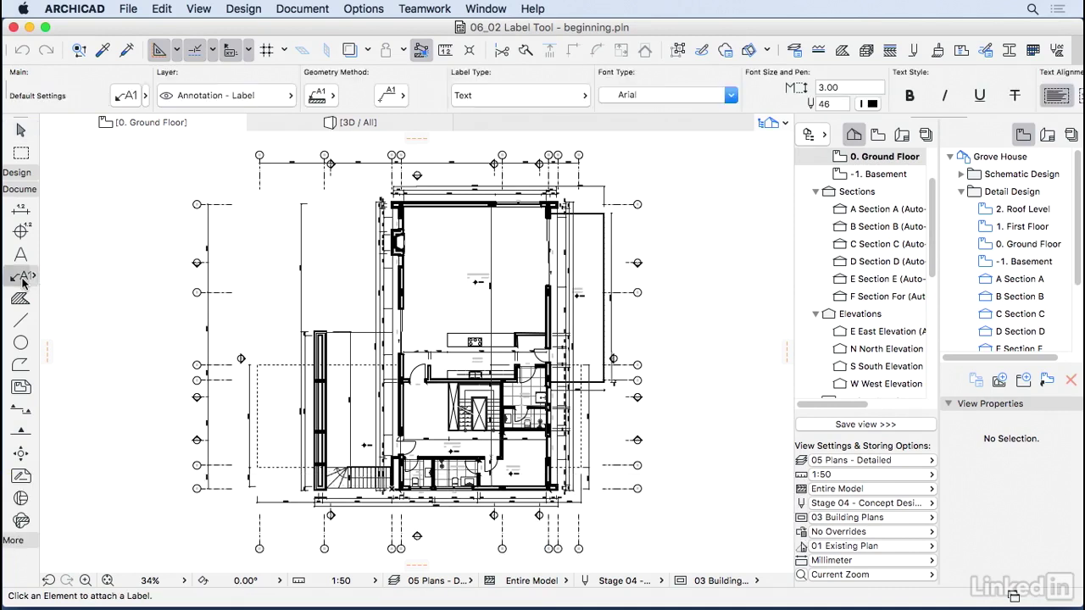
pyautogui.click(321, 96)
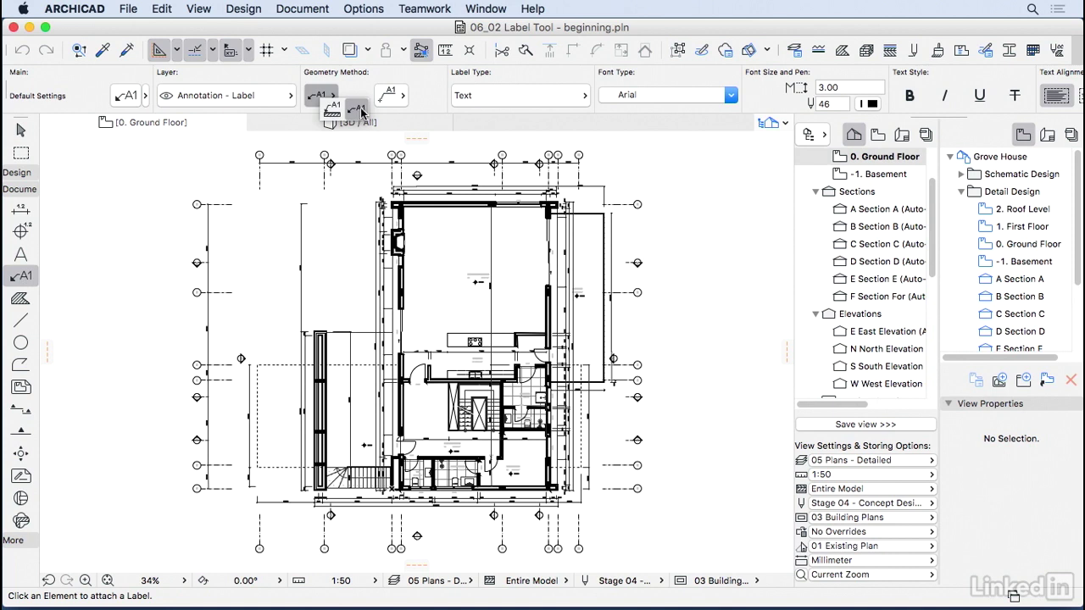
pyautogui.click(357, 111)
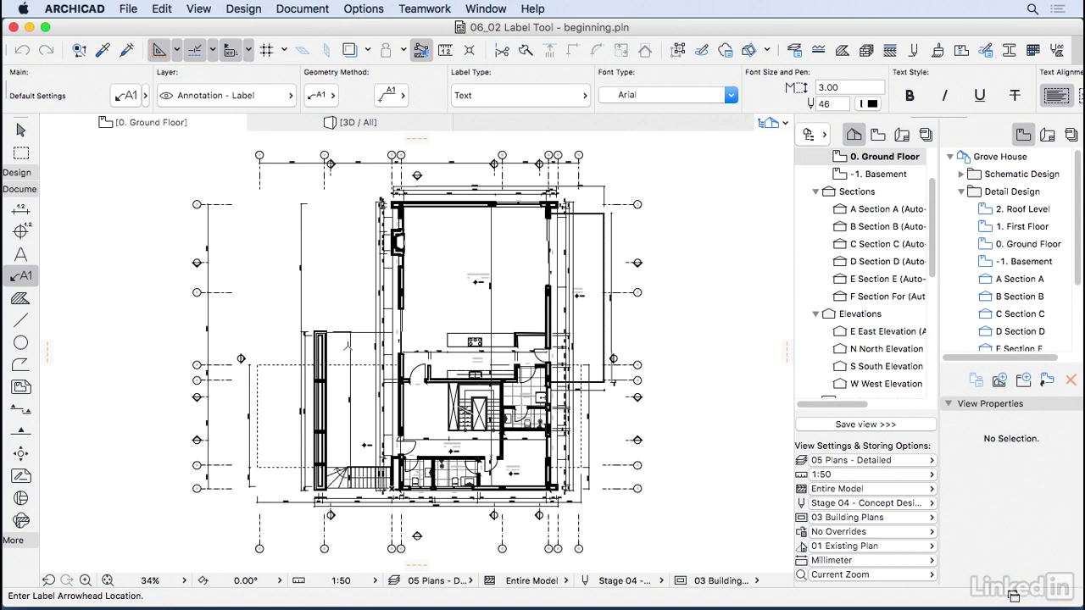
pyautogui.scroll(10, 336, 354)
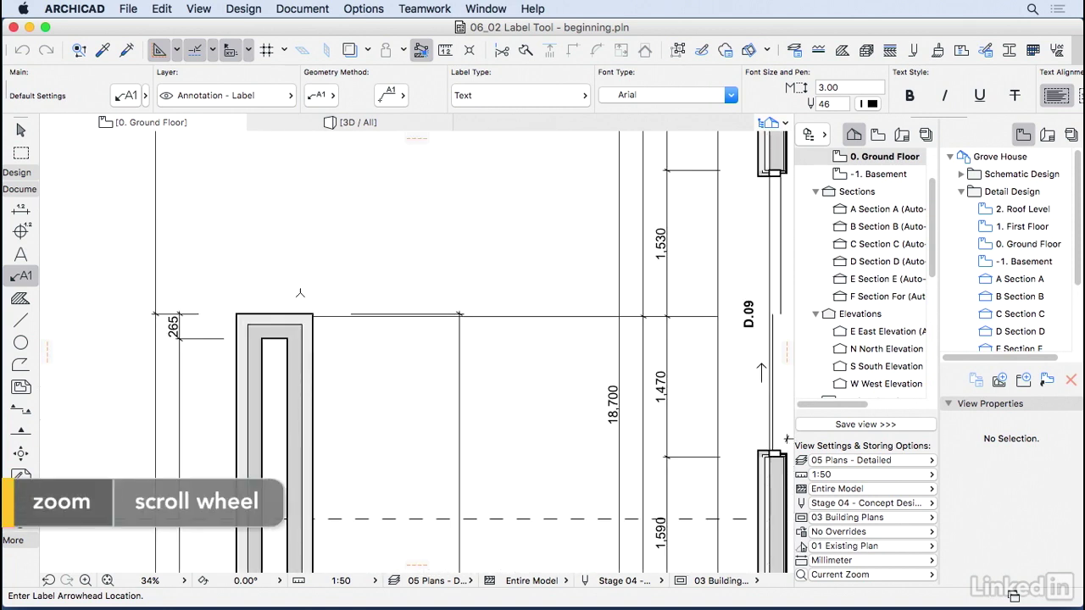
pyautogui.click(283, 315)
pyautogui.click(383, 265)
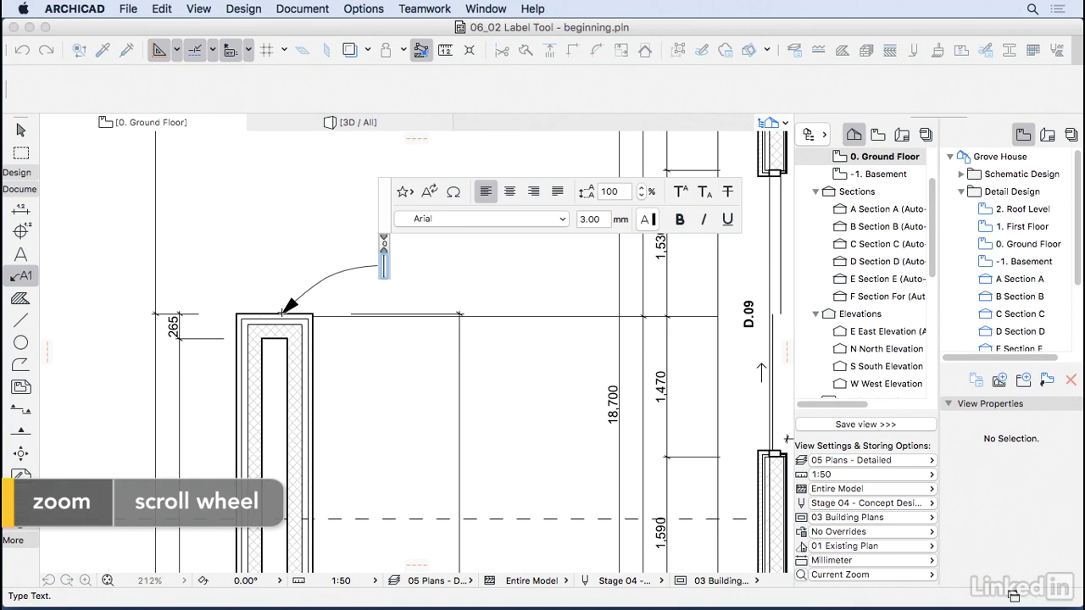
pyautogui.write('Stonework')
pyautogui.click(527, 292)
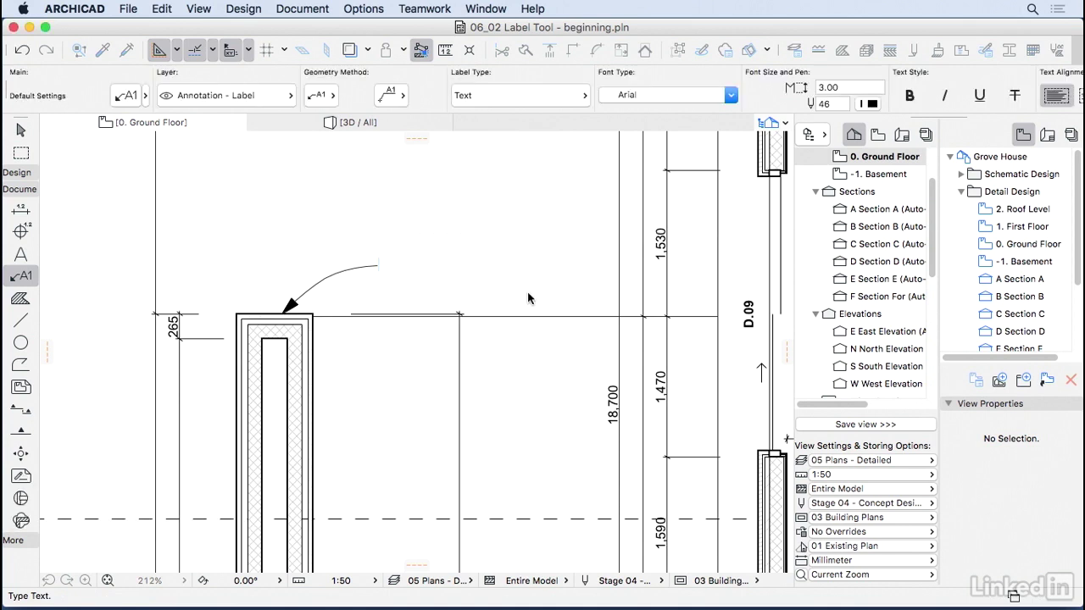
# Select the Stonework label and reshape its pointer curve by moving the bend point toward the arrowhead and slightly upward.
pyautogui.click(20, 130)
pyautogui.click(288, 315)
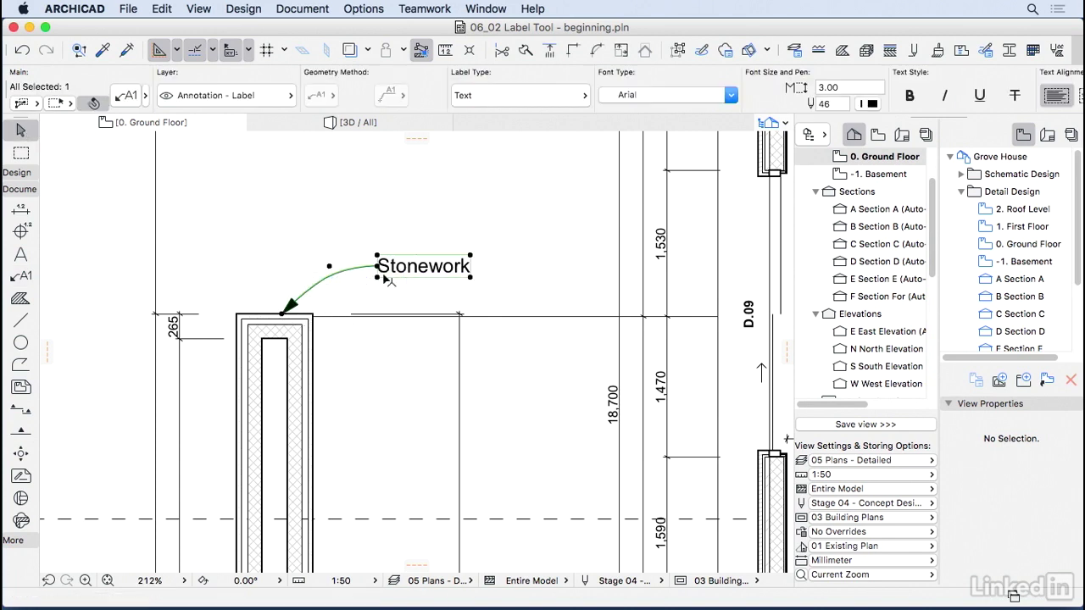
pyautogui.click(330, 266)
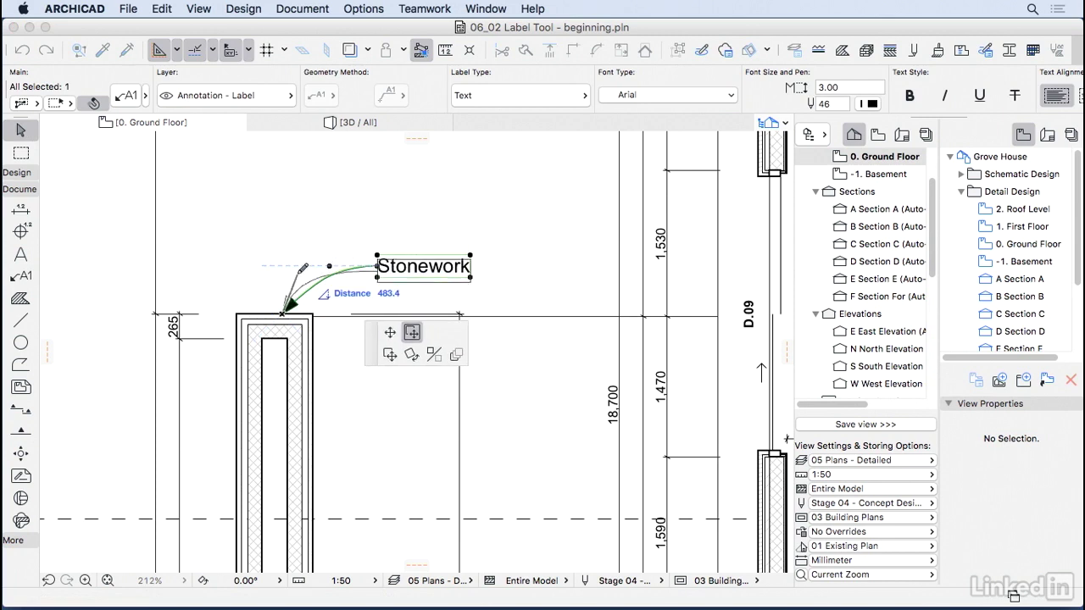
pyautogui.click(311, 261)
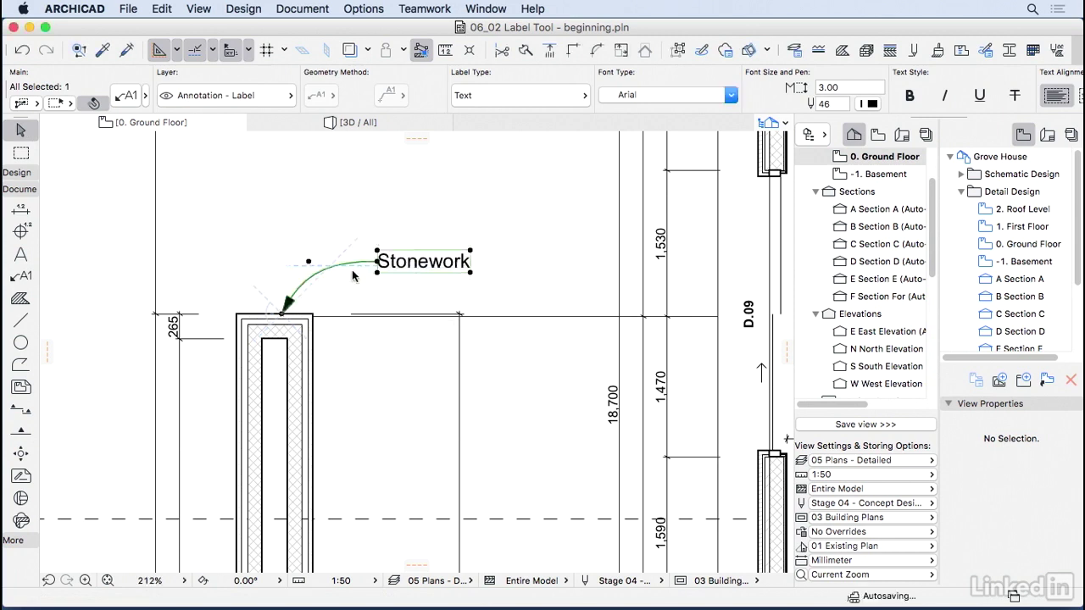
# Move the Stonework text down beside the wall and reposition its arrowhead onto the wall's right face.
pyautogui.click(378, 251)
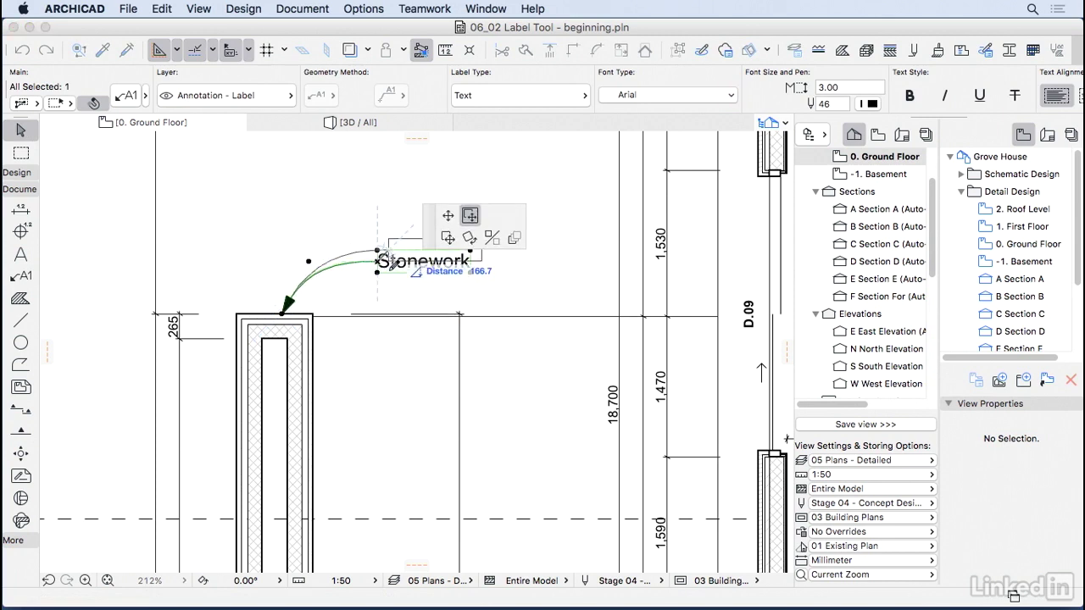
pyautogui.click(412, 358)
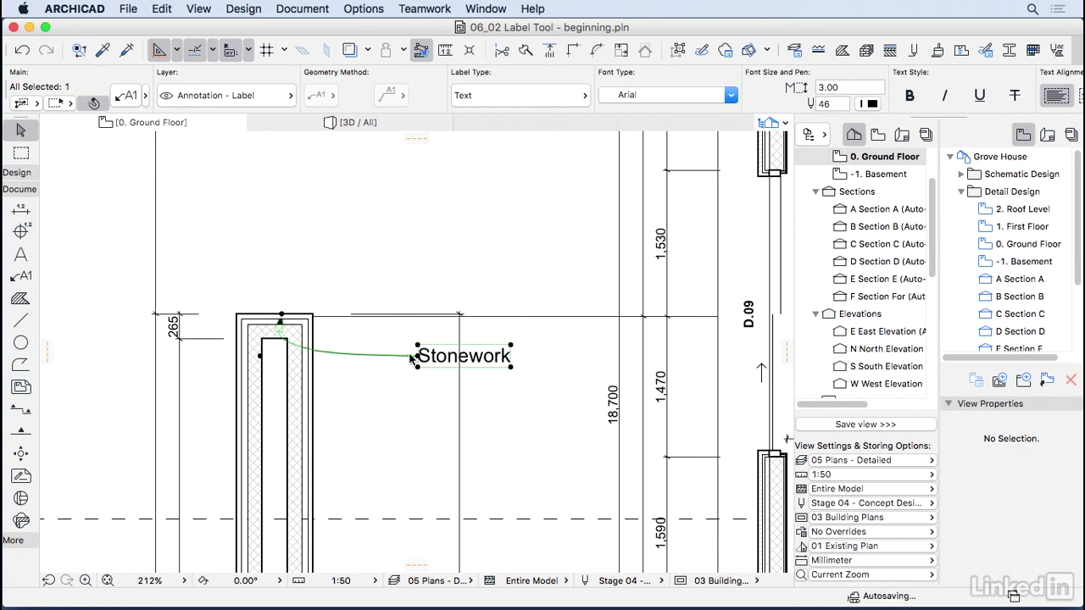
pyautogui.click(281, 316)
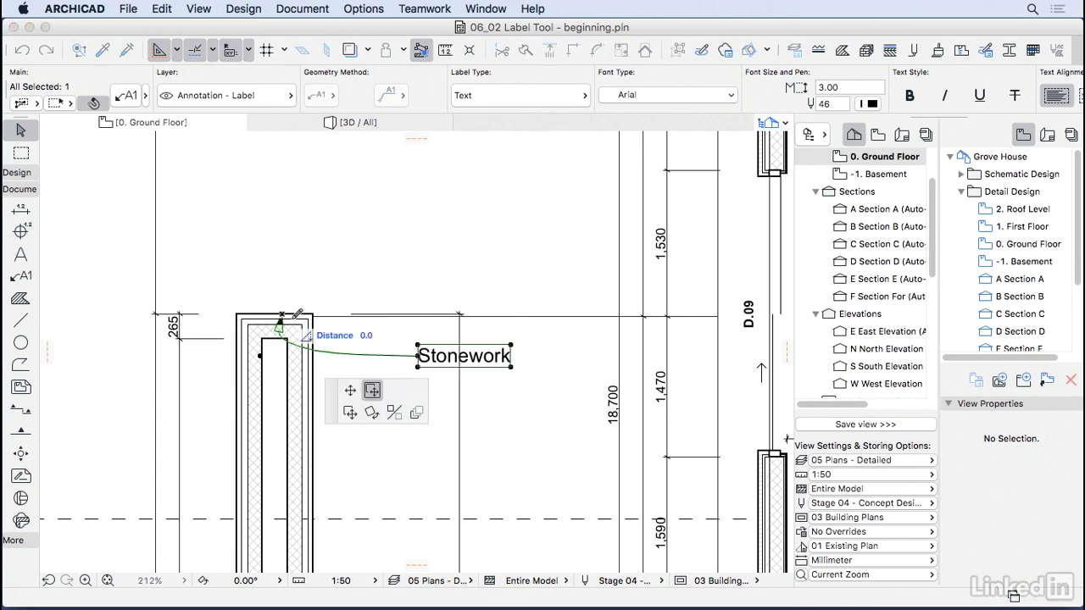
pyautogui.click(315, 392)
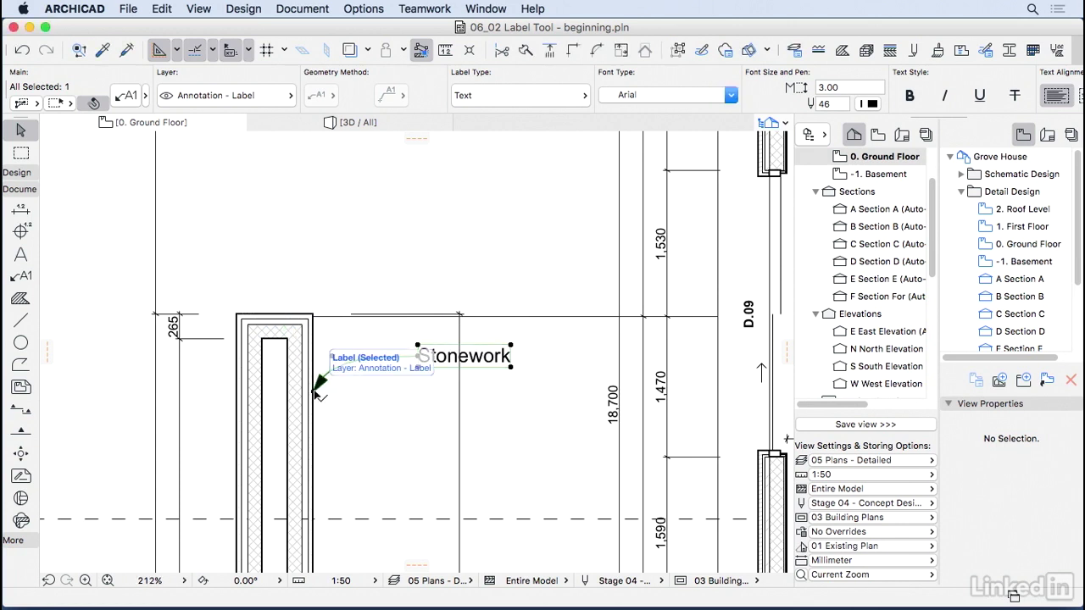
# Set the text height of the selected Stonework label to 2.00 mm in its label settings.
pyautogui.click(128, 96)
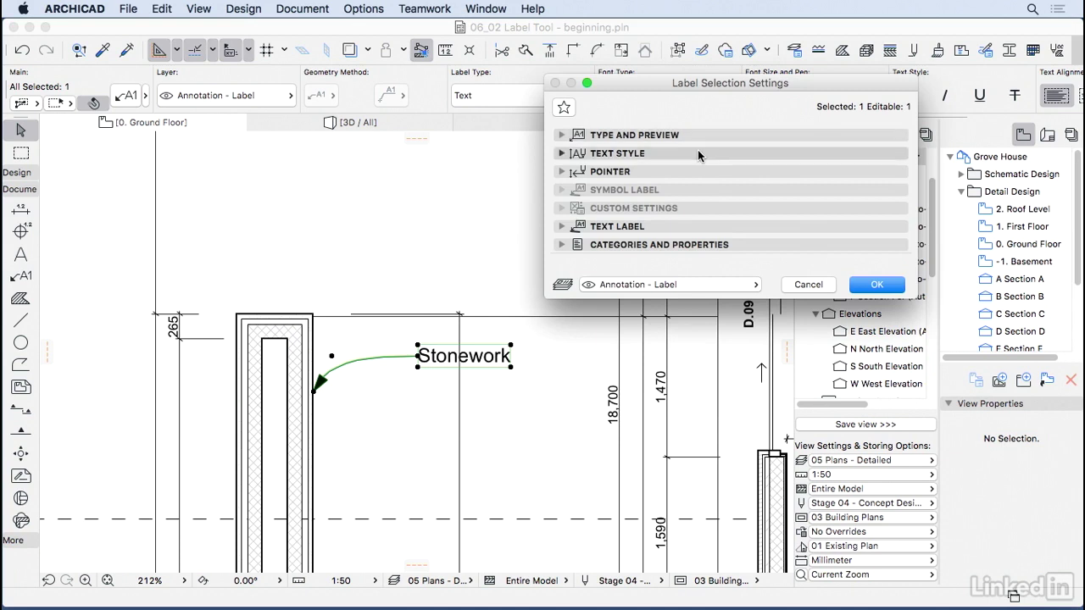
pyautogui.click(698, 150)
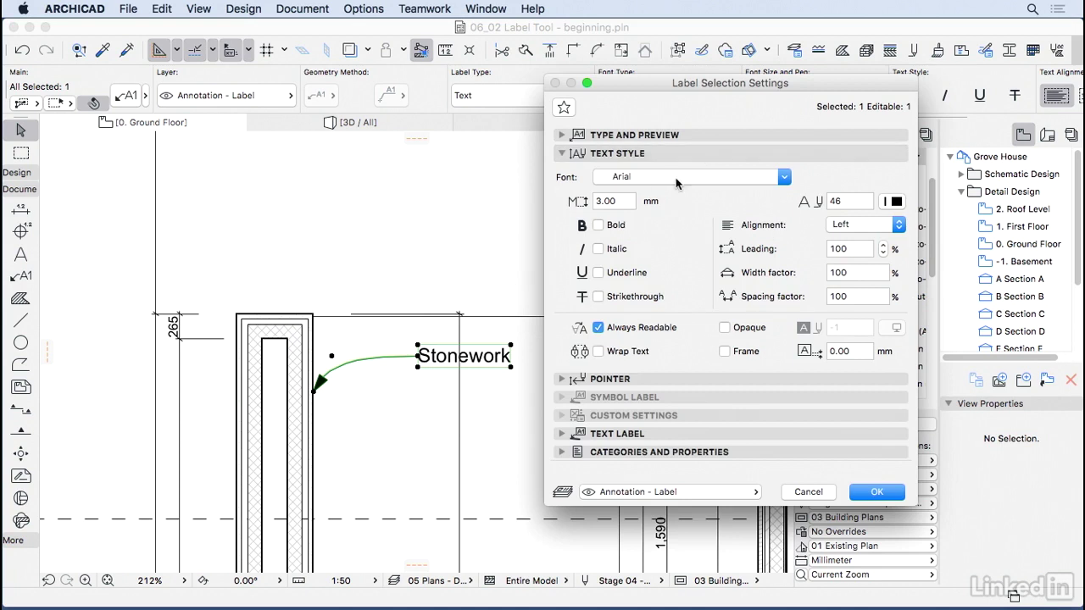
pyautogui.doubleClick(612, 202)
pyautogui.write('2.00')
# Give the label pointer the Hidden Line - Small line type, an underline connection beneath the text, and a straight angled shape.
pyautogui.click(707, 377)
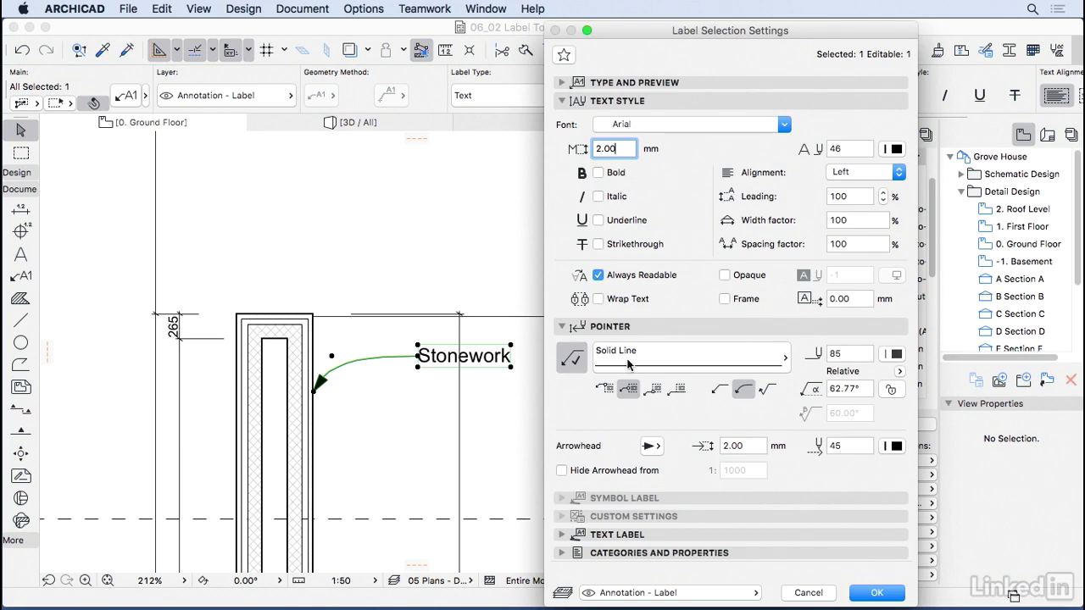
pyautogui.click(695, 363)
pyautogui.click(788, 364)
pyautogui.click(681, 397)
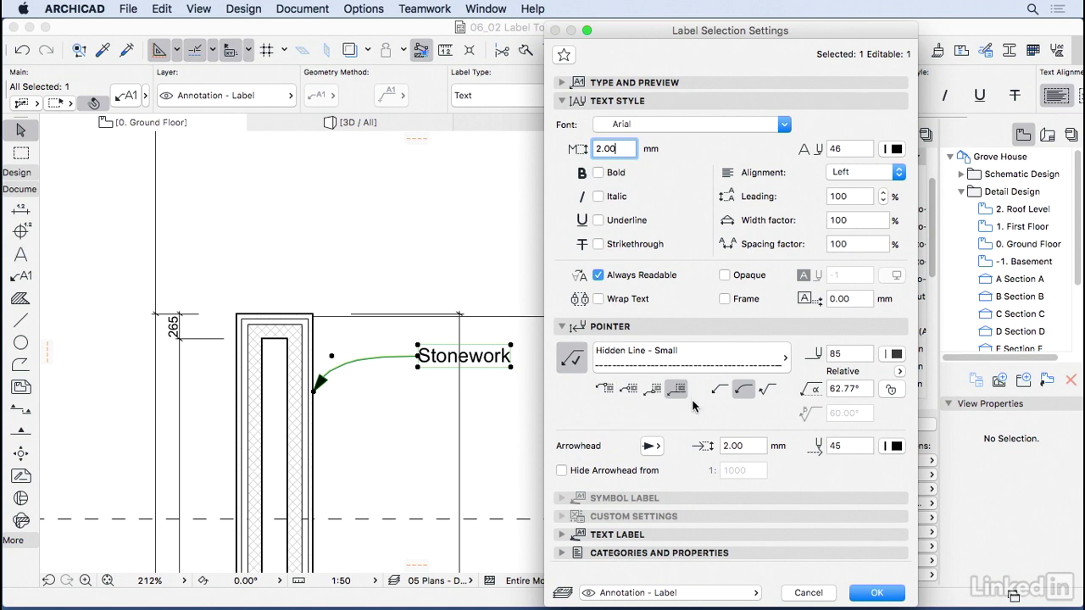
pyautogui.click(722, 393)
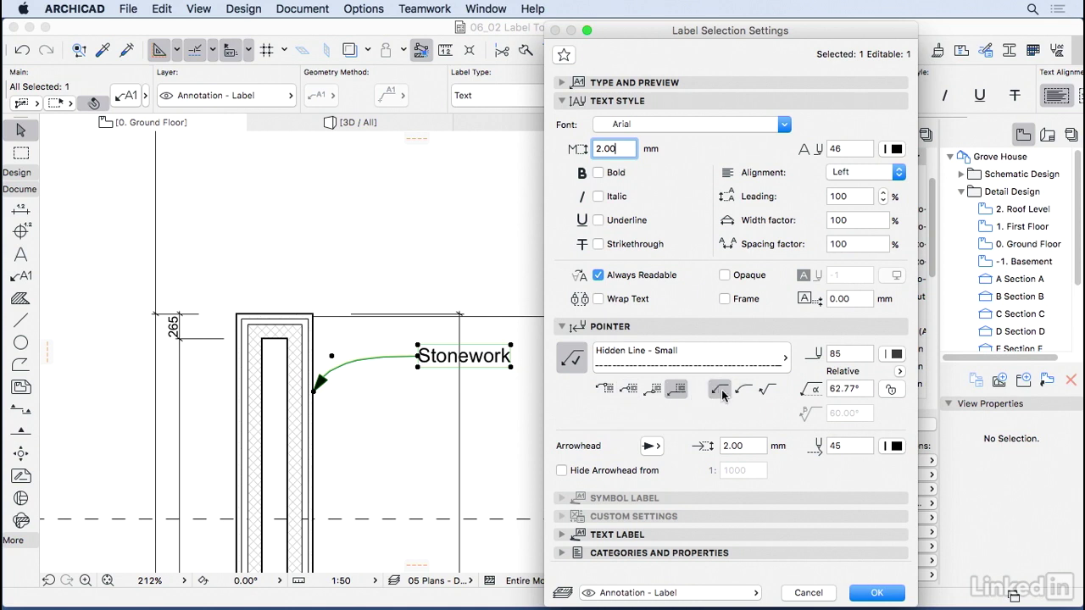
# Set the pointer angle to 45° with an open arrowhead, apply the label settings, and deselect the label.
pyautogui.click(854, 389)
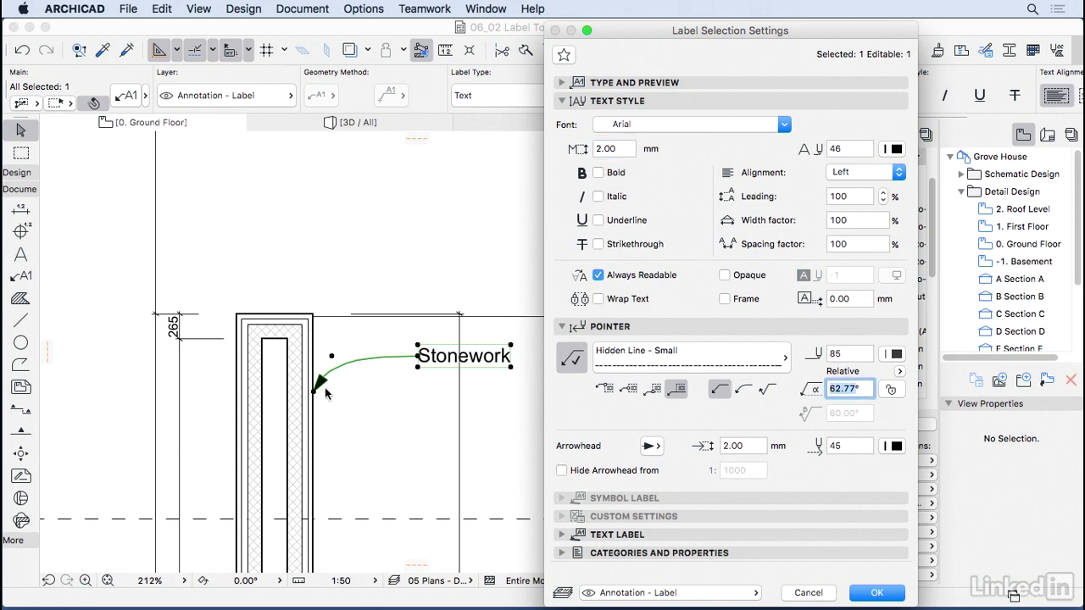
pyautogui.write('45')
pyautogui.click(890, 390)
pyautogui.click(651, 446)
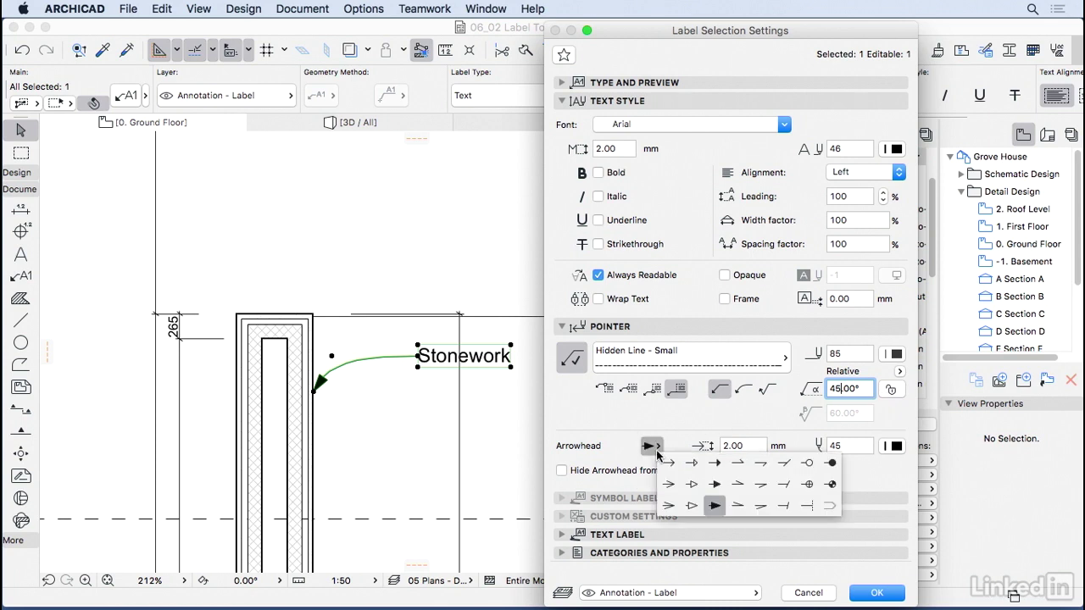
pyautogui.click(669, 483)
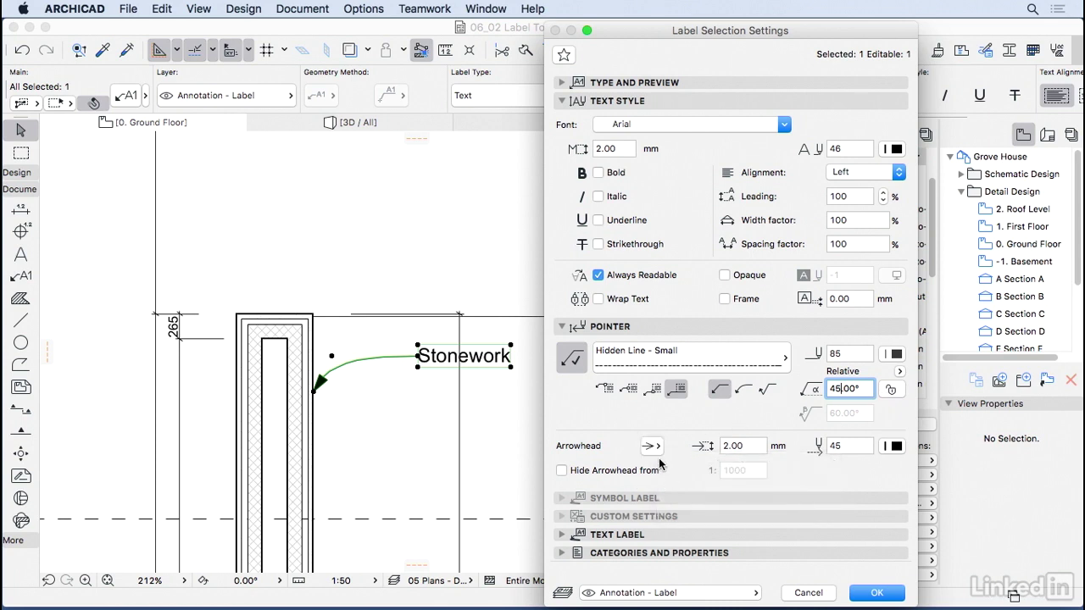
pyautogui.click(873, 593)
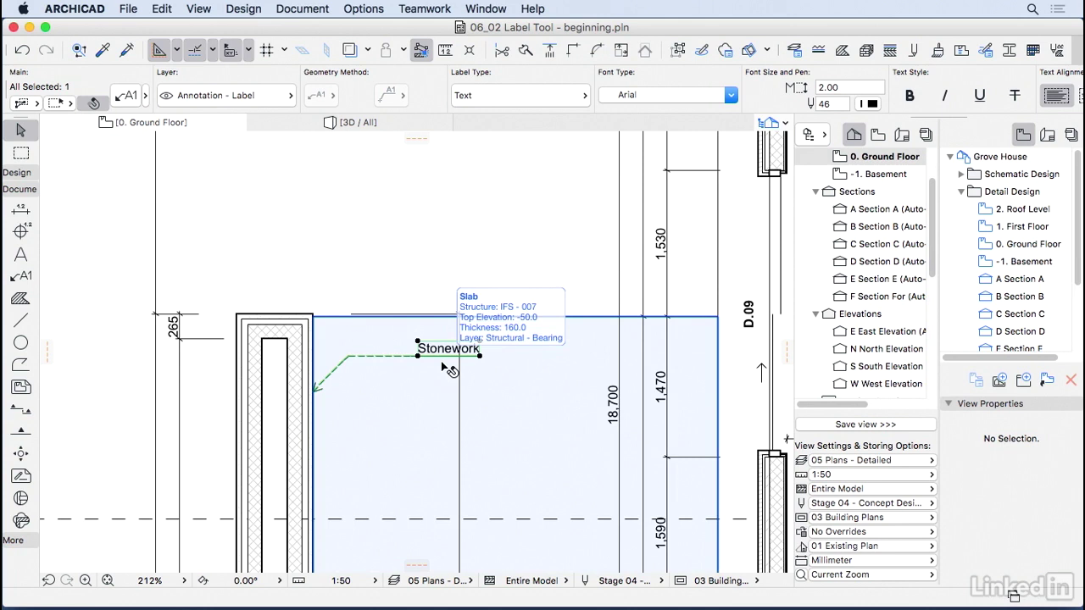
pyautogui.click(307, 243)
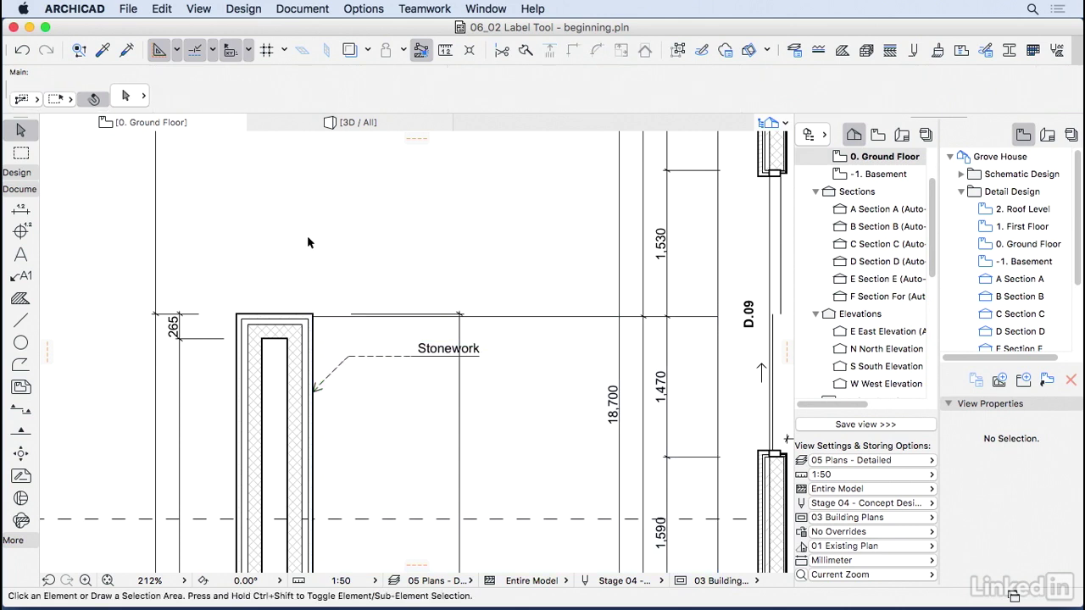
# Place a label associated with the same wall below the first label, reading "Stonework", with its arrowhead on the wall's right face.
pyautogui.click(18, 282)
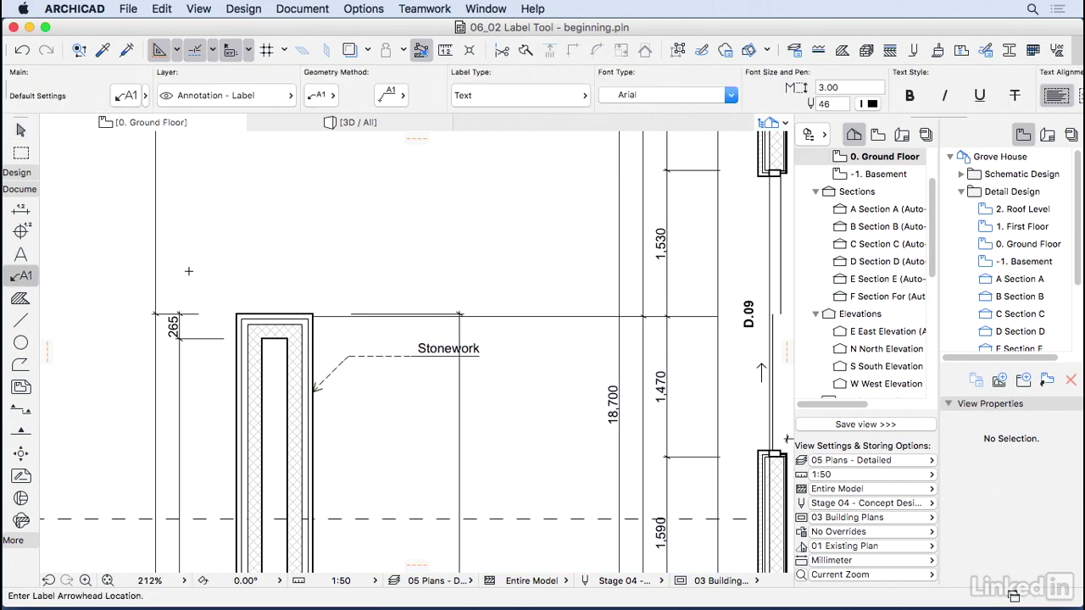
pyautogui.click(328, 98)
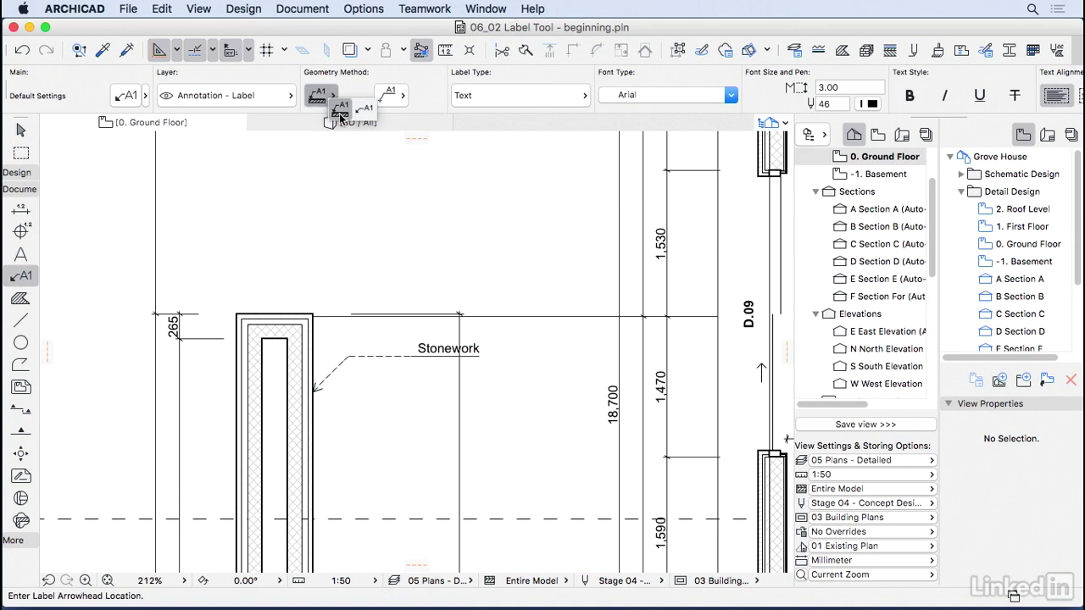
pyautogui.click(340, 115)
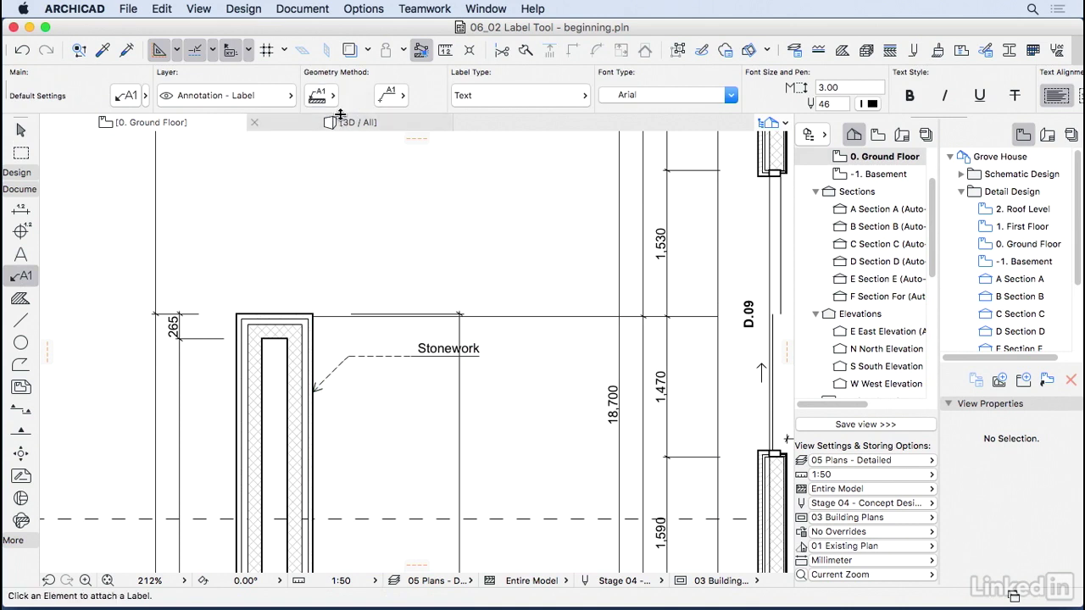
pyautogui.scroll(-2, 351, 135)
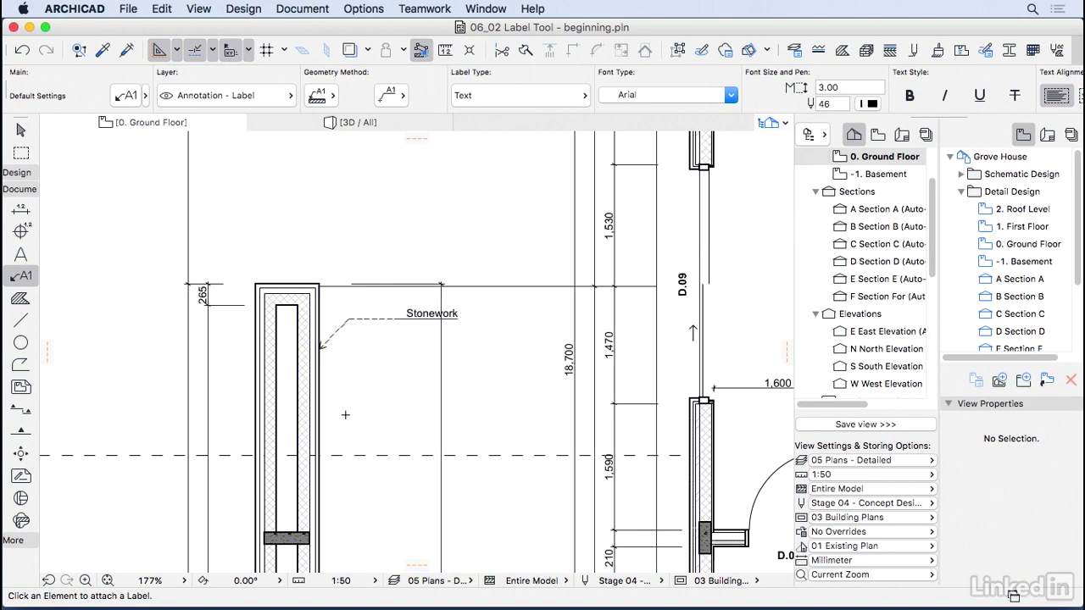
pyautogui.scroll(3, 343, 415)
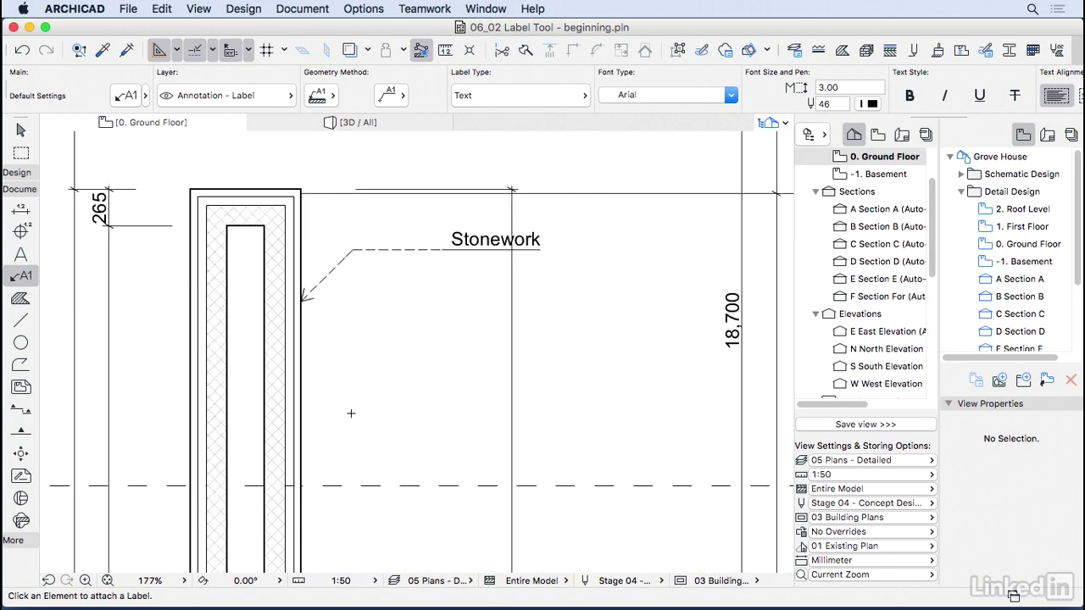
pyautogui.click(301, 384)
pyautogui.click(447, 315)
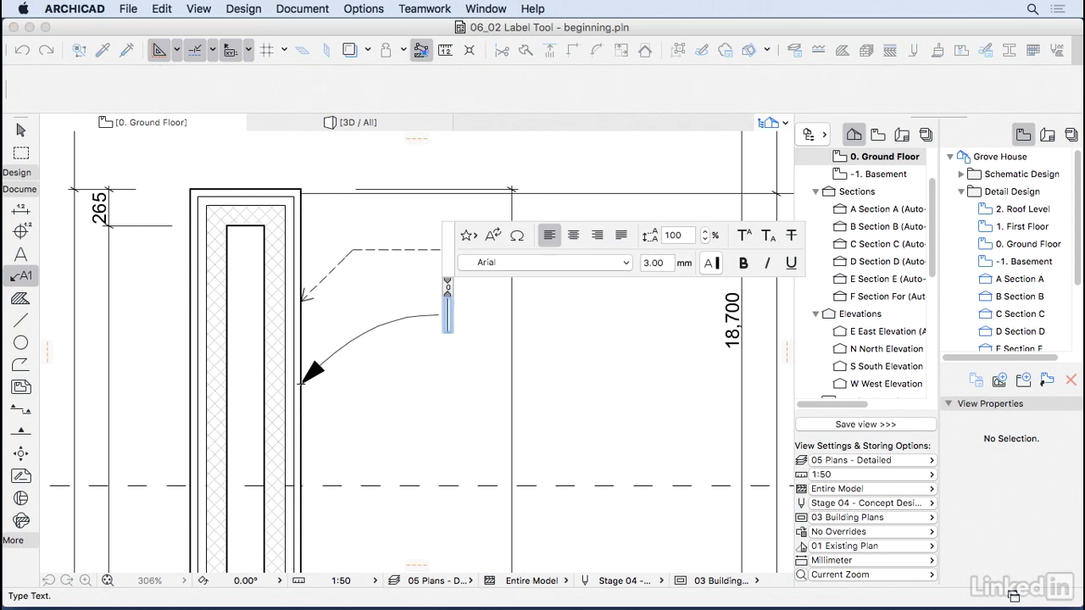
pyautogui.write('St')
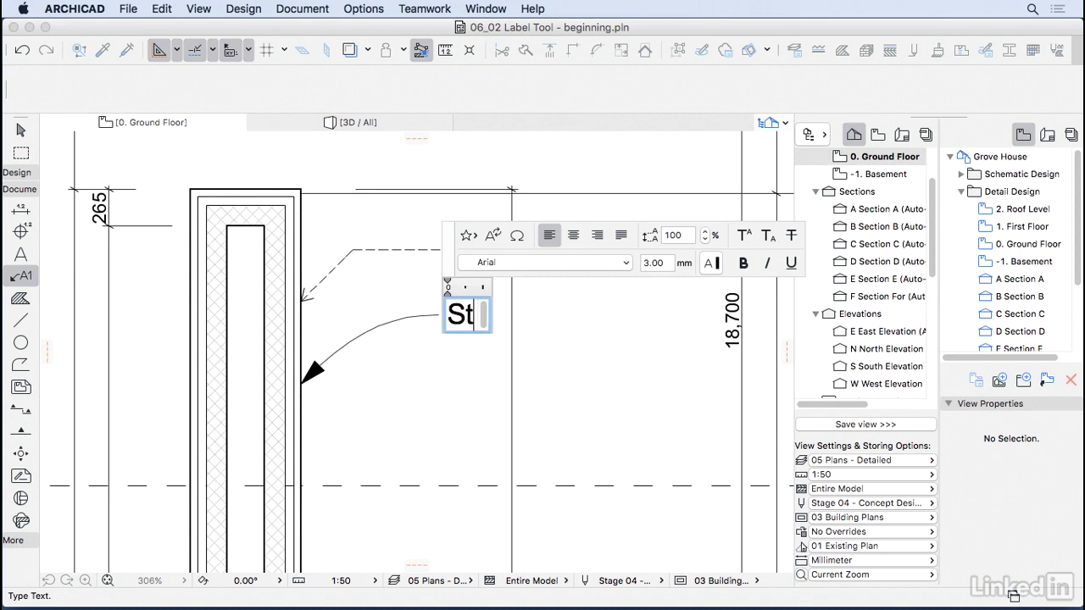
pyautogui.write('onework')
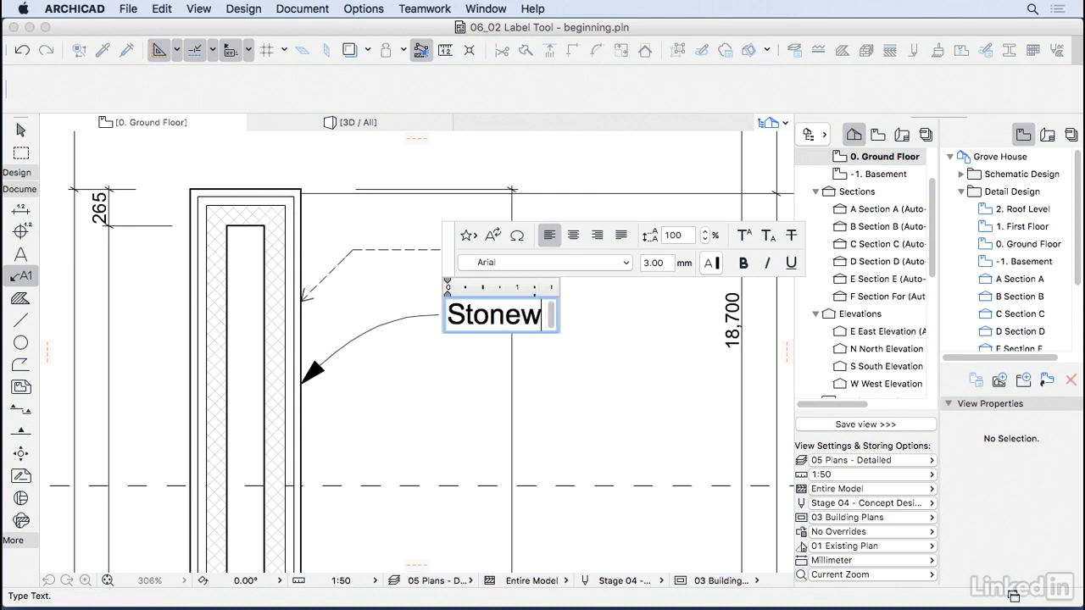
pyautogui.click(366, 413)
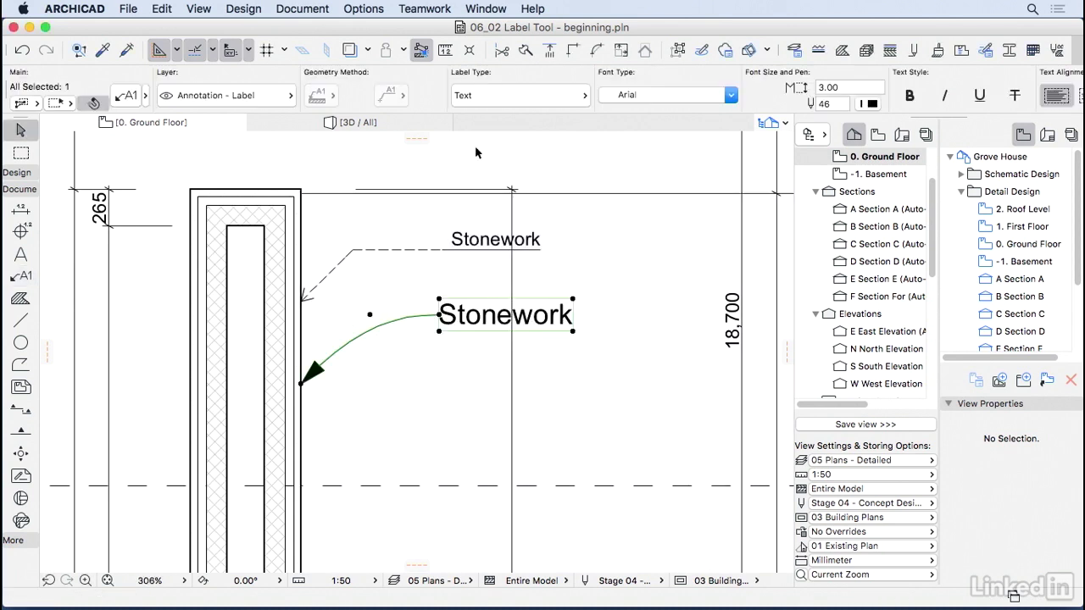
# Change the associated label's type from Text to ID and select the wall it is attached to.
pyautogui.click(515, 98)
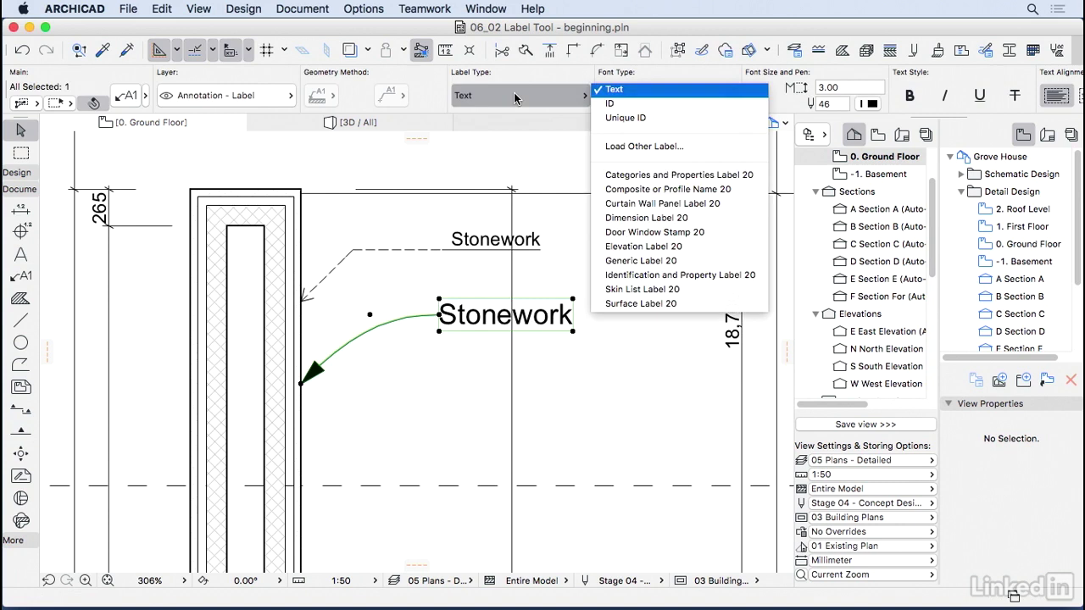
pyautogui.click(612, 104)
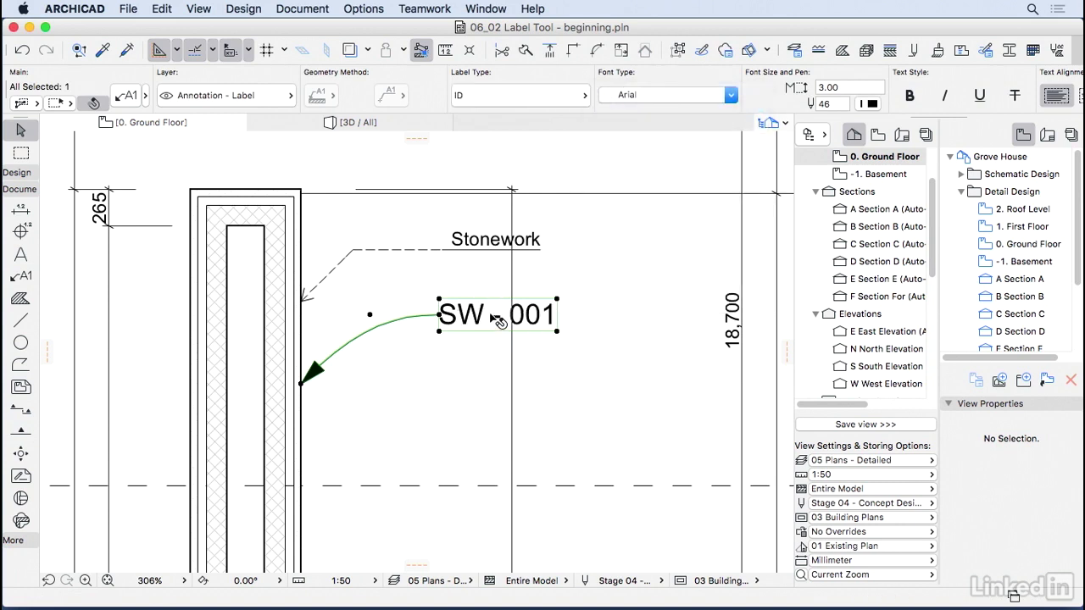
pyautogui.click(296, 369)
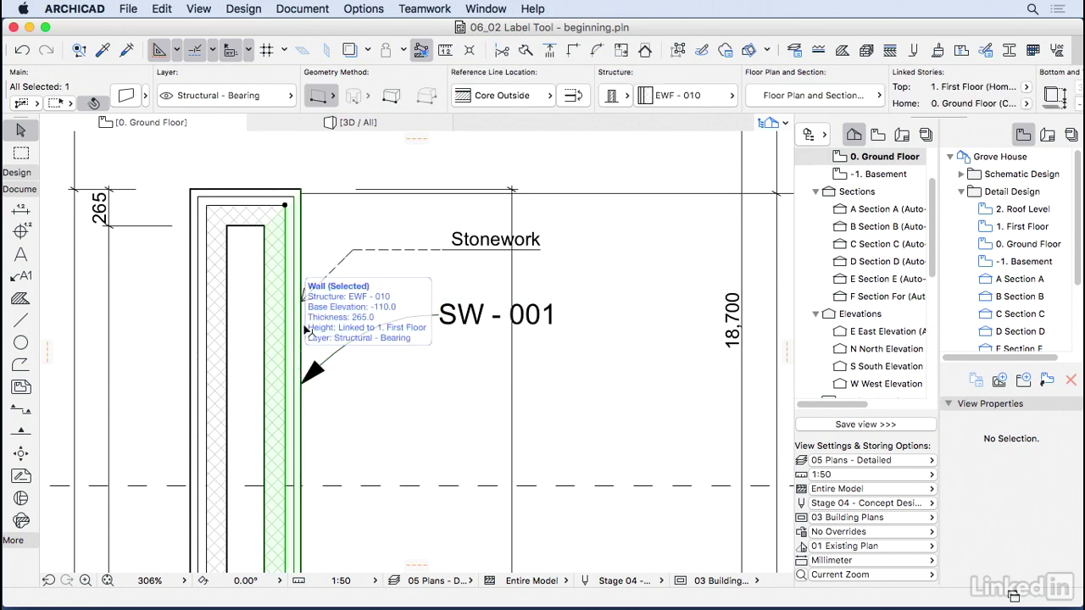
# Set the selected wall's element ID to SW - 031 and deselect the wall.
pyautogui.hscroll(10, 480, 100)
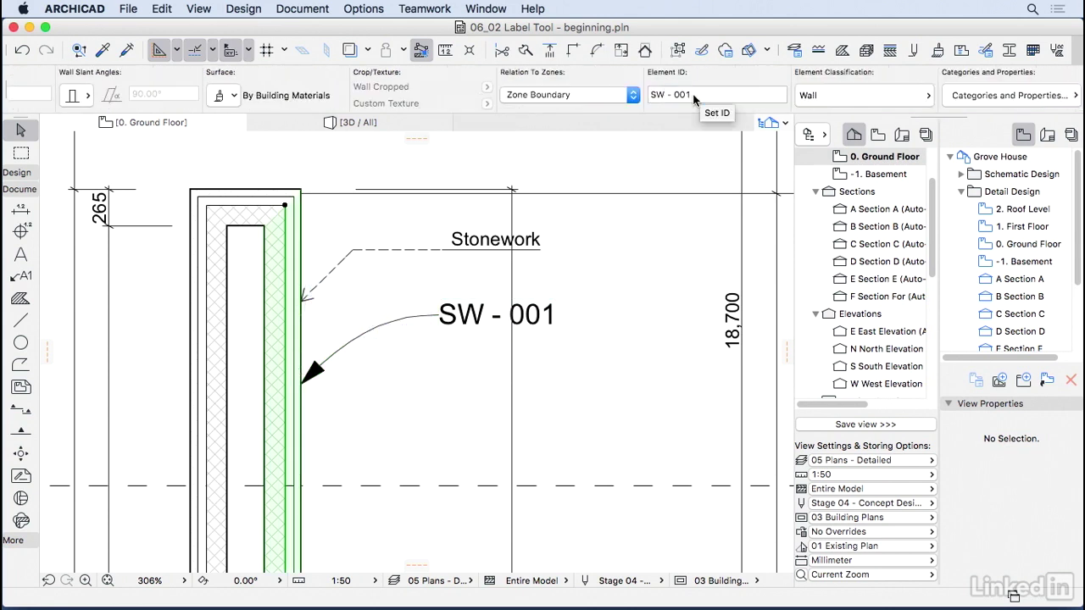
pyautogui.click(693, 95)
pyautogui.press('BackSpace')
pyautogui.press('BackSpace')
pyautogui.write('31')
pyautogui.press('Return')
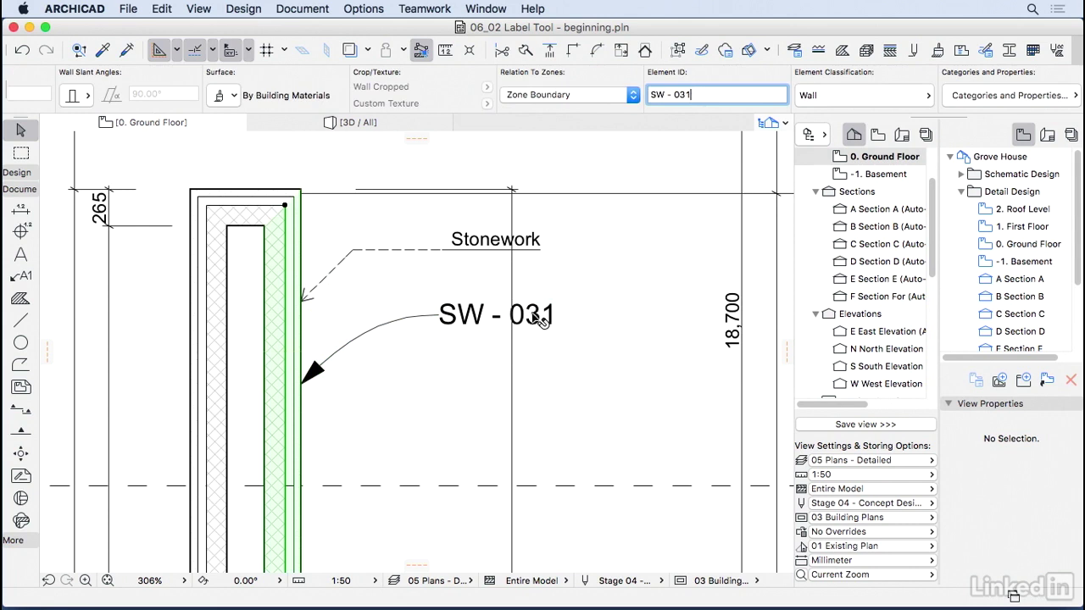
pyautogui.press('Escape')
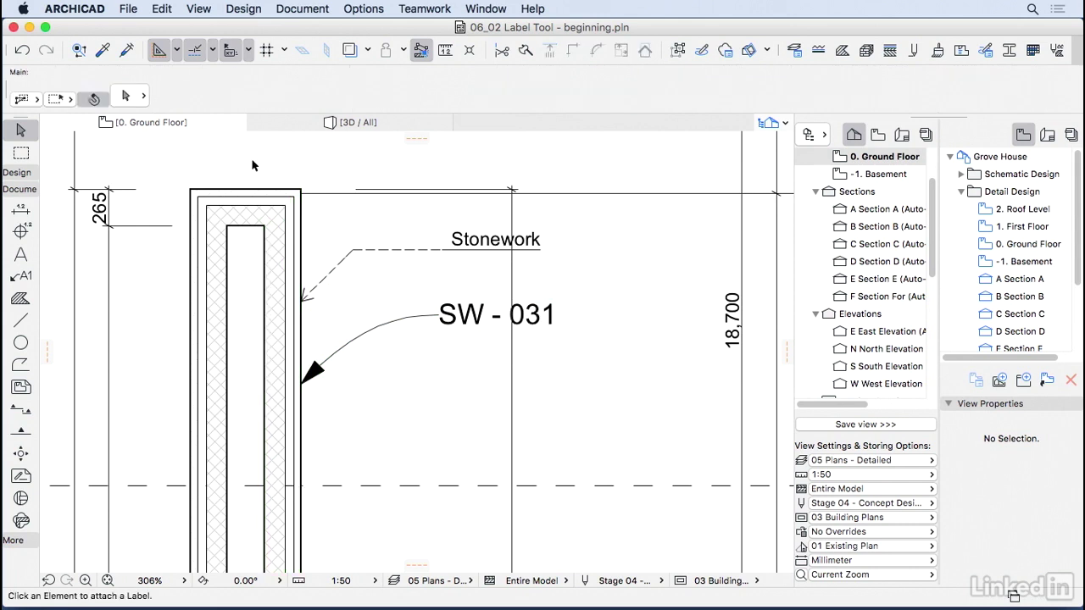
# Set the default label type to Composite or Profile Name and enable a frame around its text.
pyautogui.click(20, 275)
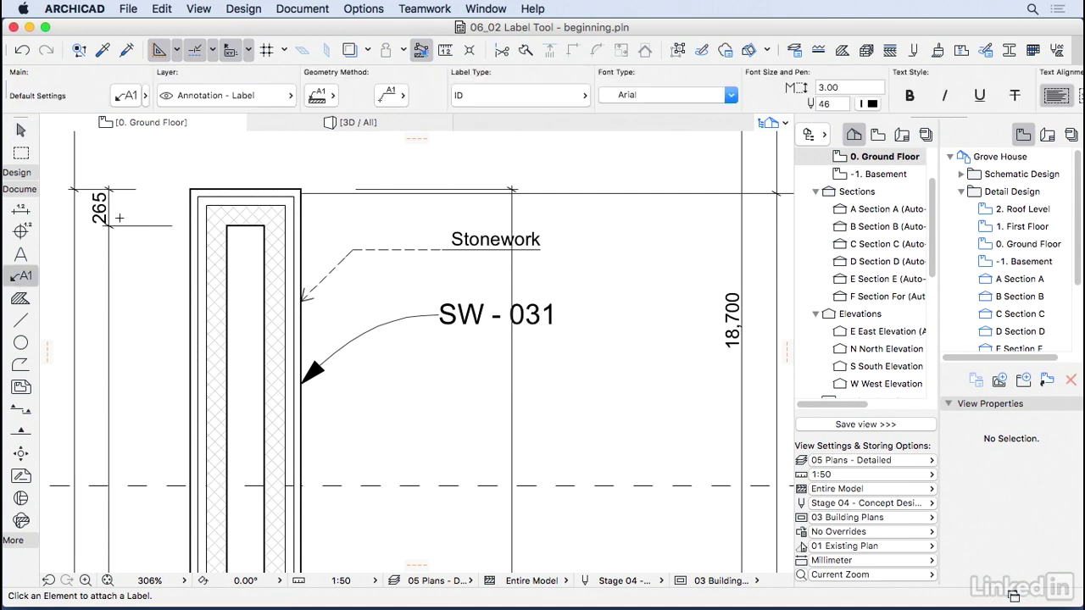
pyautogui.click(131, 94)
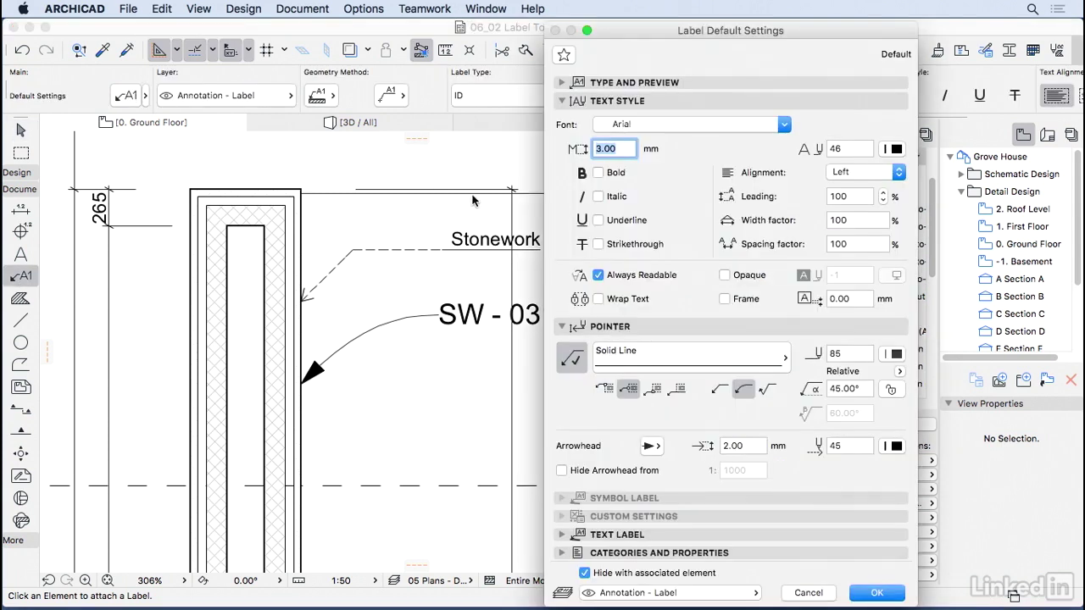
pyautogui.click(651, 83)
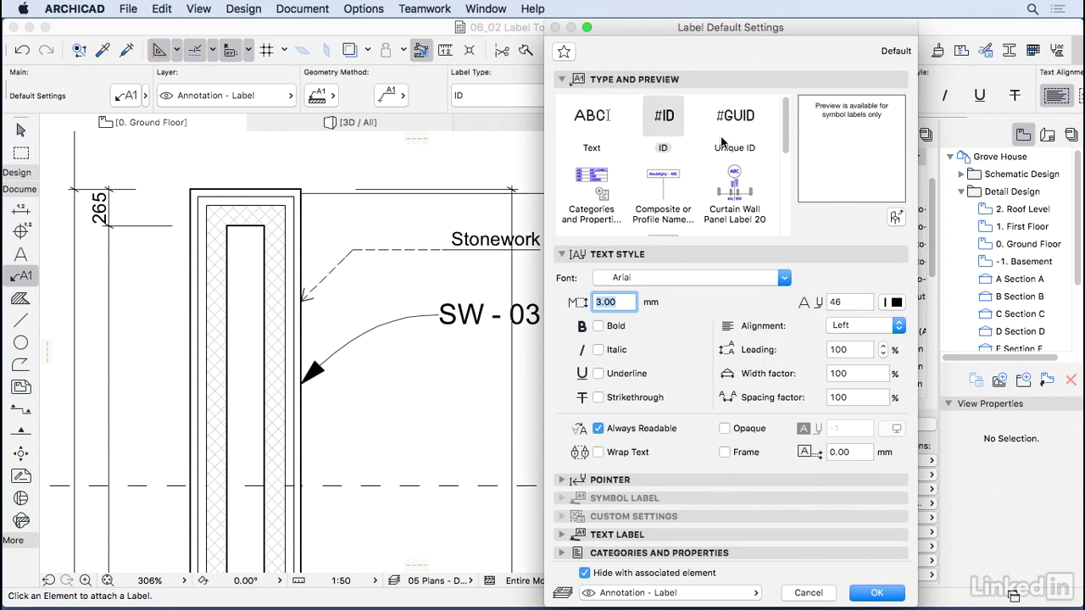
pyautogui.scroll(-1, 605, 210)
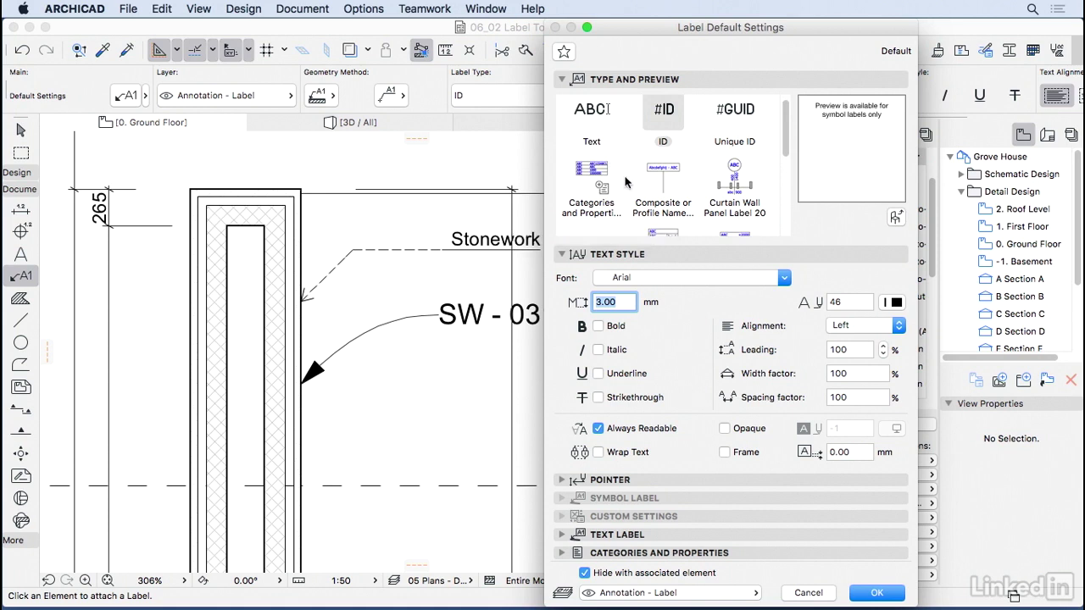
pyautogui.scroll(-1, 618, 178)
pyautogui.click(662, 183)
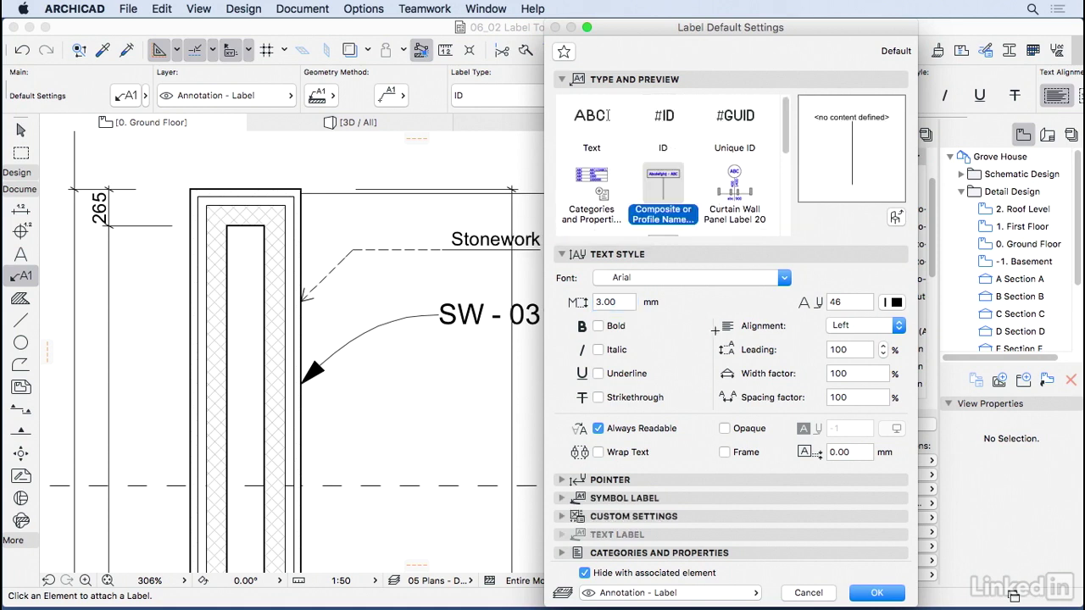
pyautogui.click(724, 452)
pyautogui.click(778, 254)
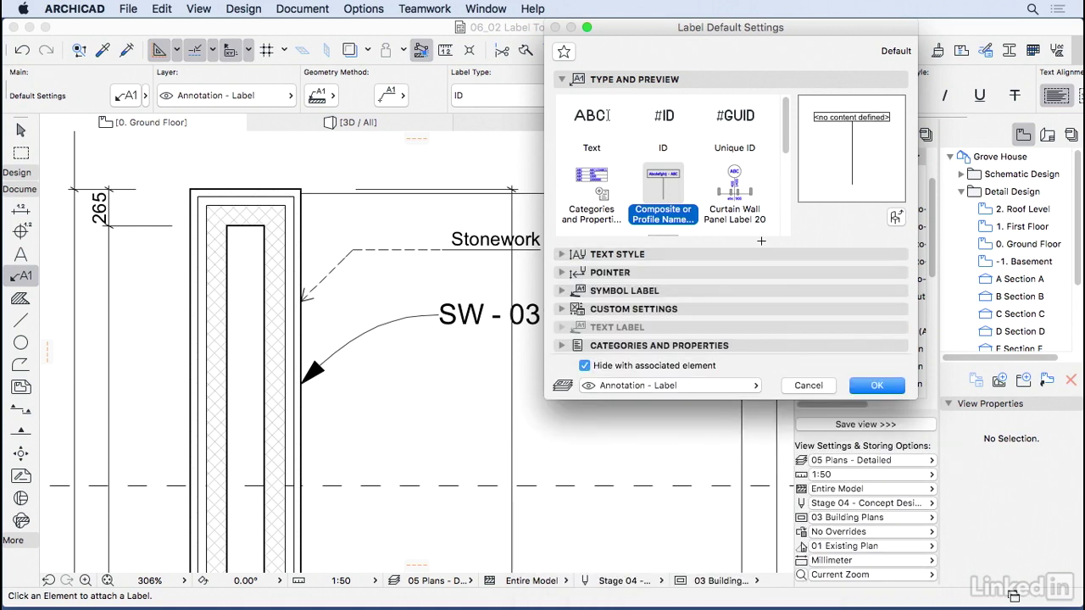
# Give the default label a Pointed Rectangle 120° frame and a 10 mm leader line length, and apply the settings.
pyautogui.click(688, 313)
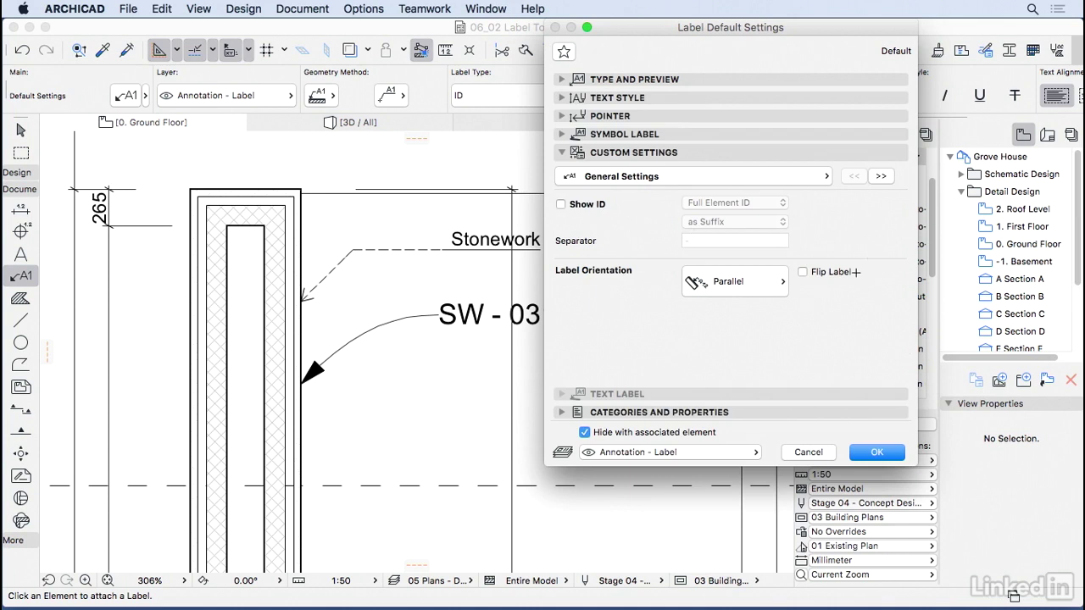
pyautogui.click(882, 177)
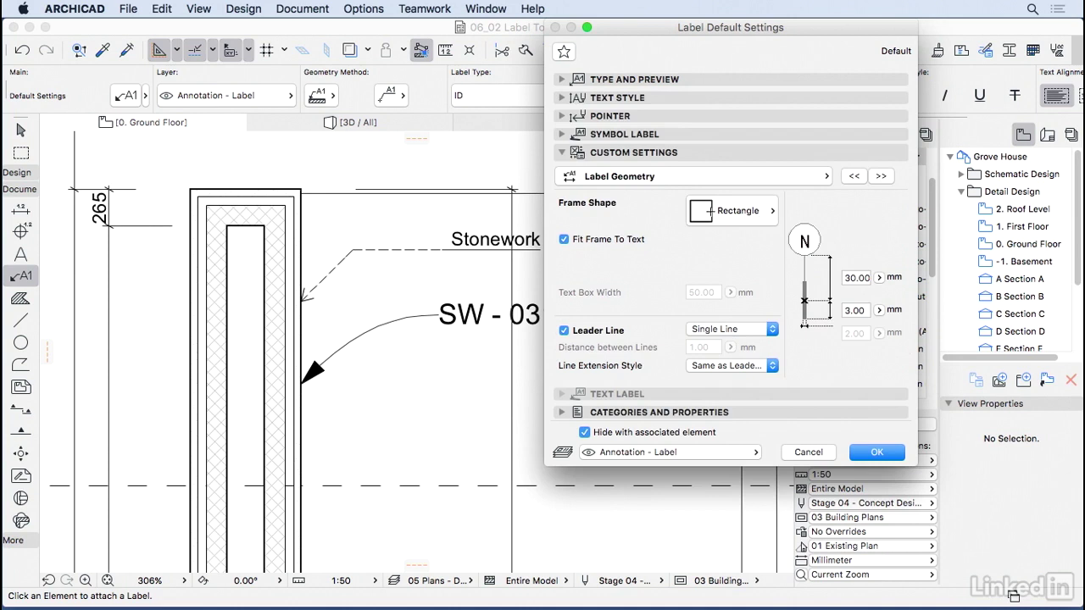
pyautogui.click(751, 209)
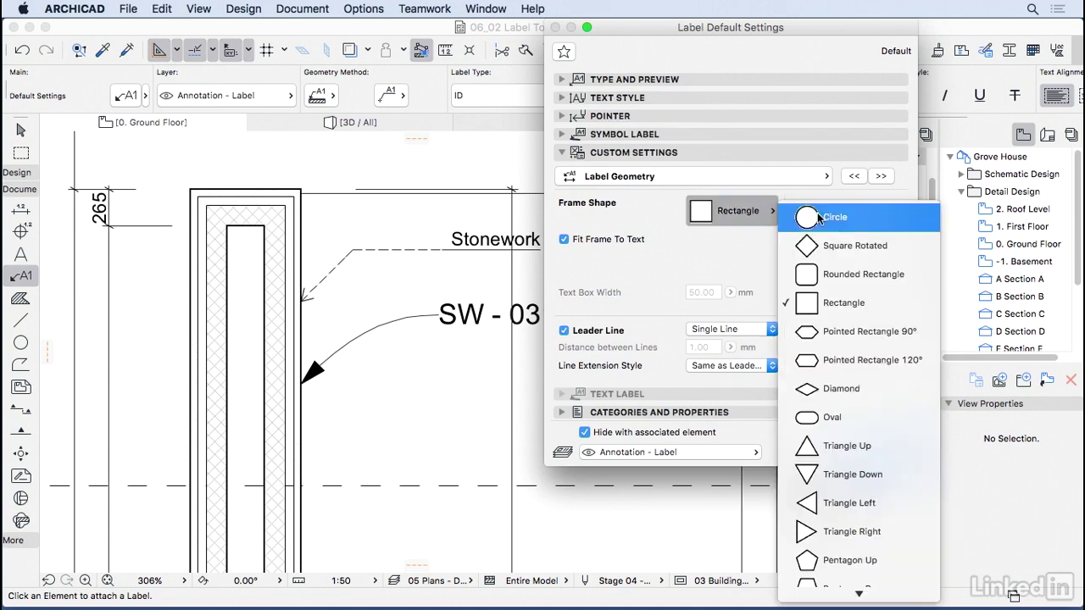
pyautogui.click(843, 363)
pyautogui.click(858, 280)
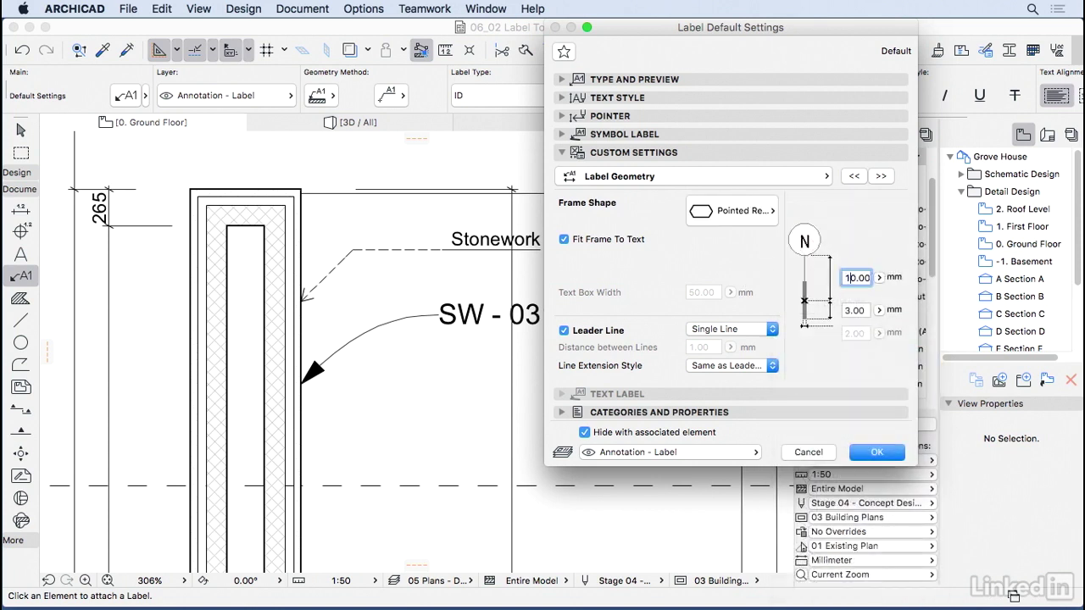
pyautogui.doubleClick(857, 278)
pyautogui.click(873, 453)
# Attach a composite name label to the wall's right face, below the SW - 031 label.
pyautogui.moveTo(404, 396); pyautogui.dragTo(290, 371, button='middle')
pyautogui.click(254, 379)
pyautogui.press('Escape')
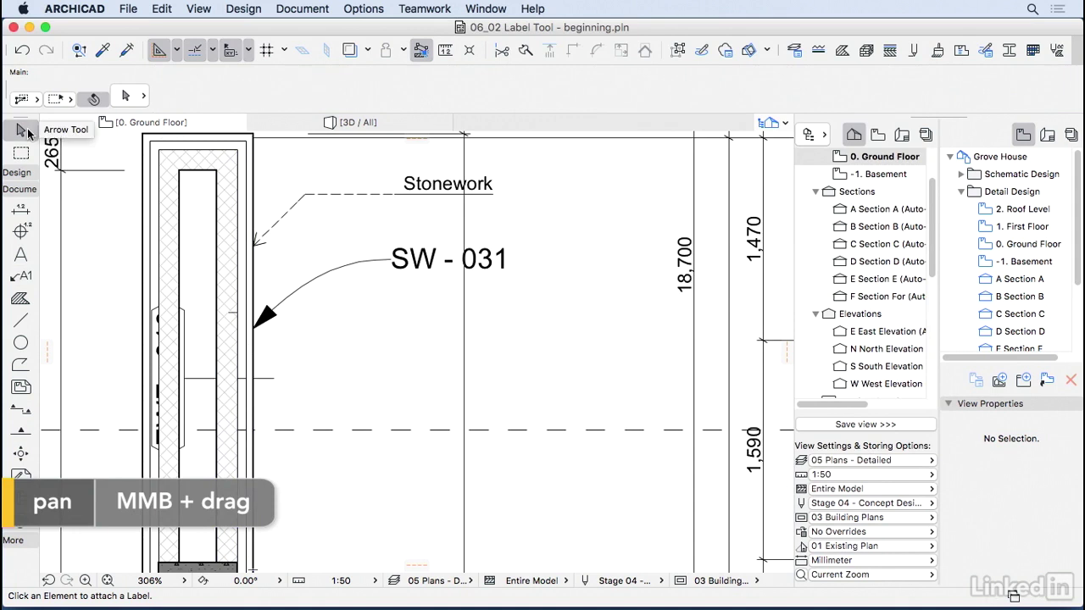
# Flip the composite name label to the outer side of the wall and deselect it.
pyautogui.click(255, 379)
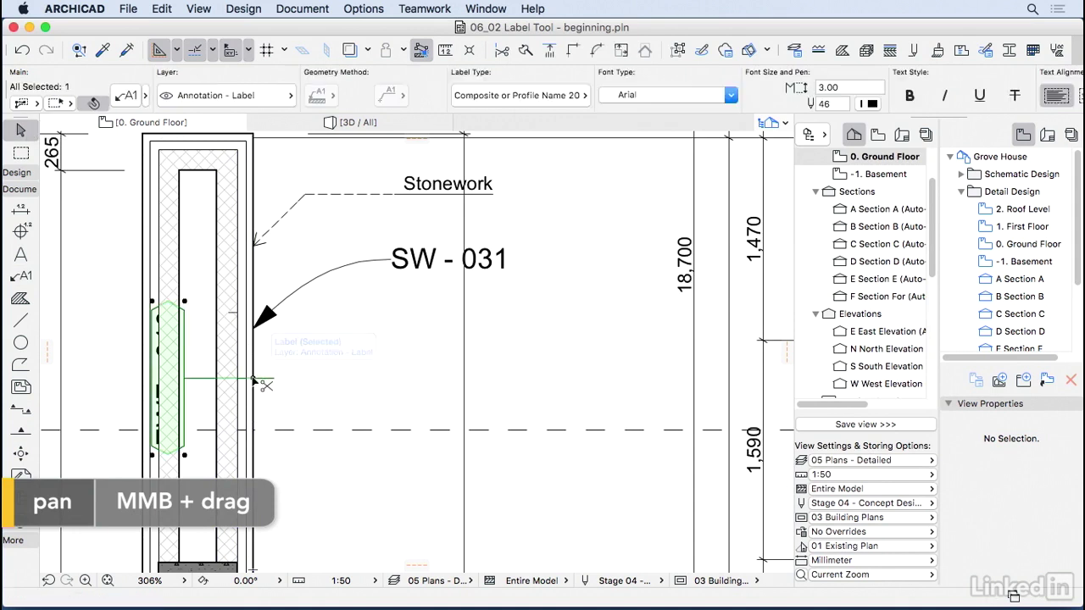
pyautogui.press('super+c')
pyautogui.press('super+t')
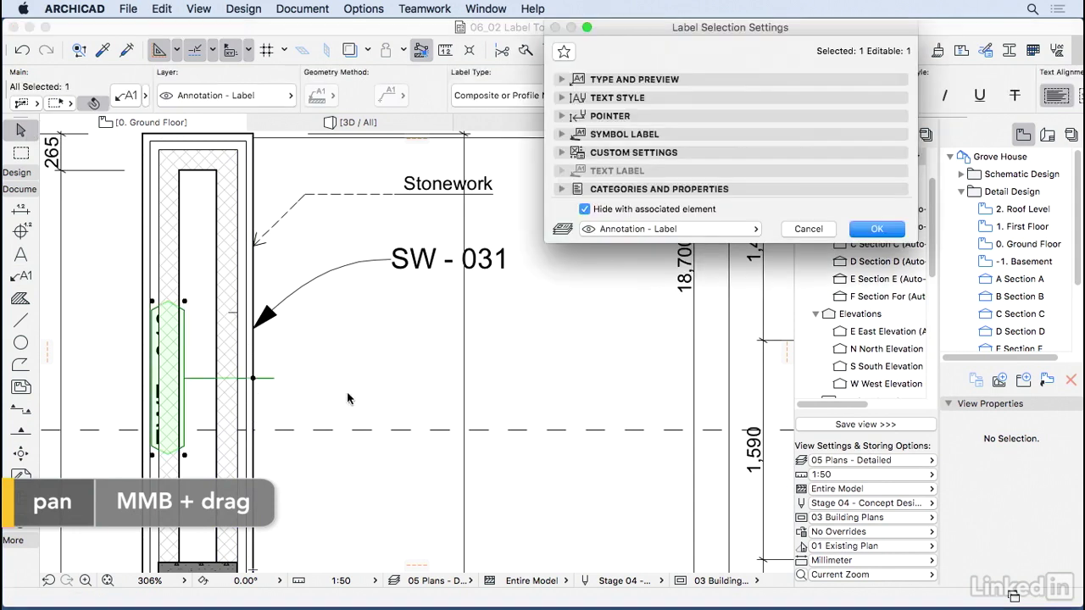
pyautogui.click(640, 156)
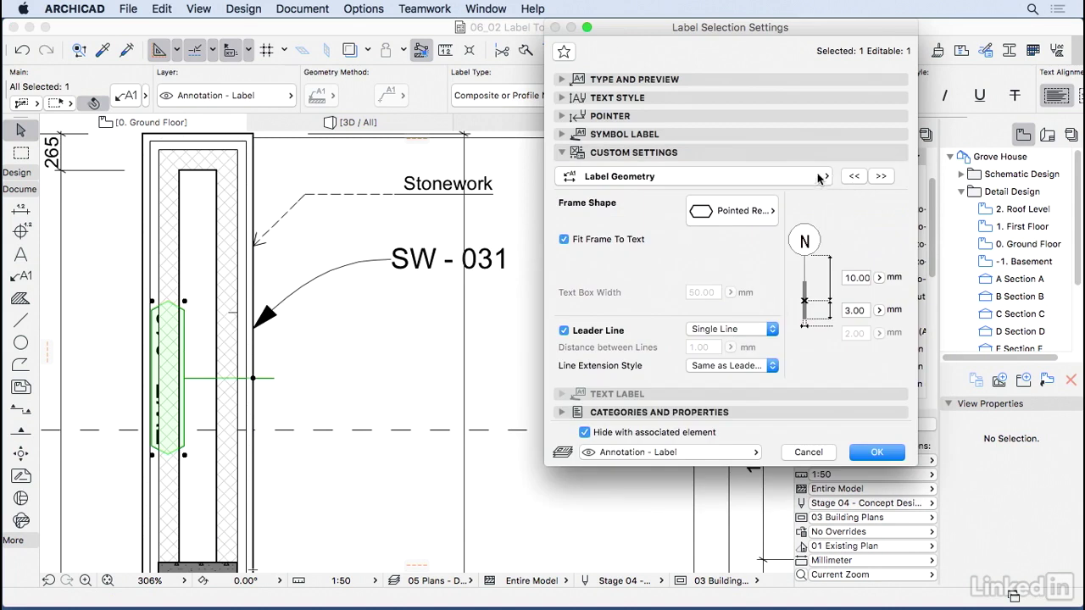
pyautogui.click(848, 179)
pyautogui.click(858, 181)
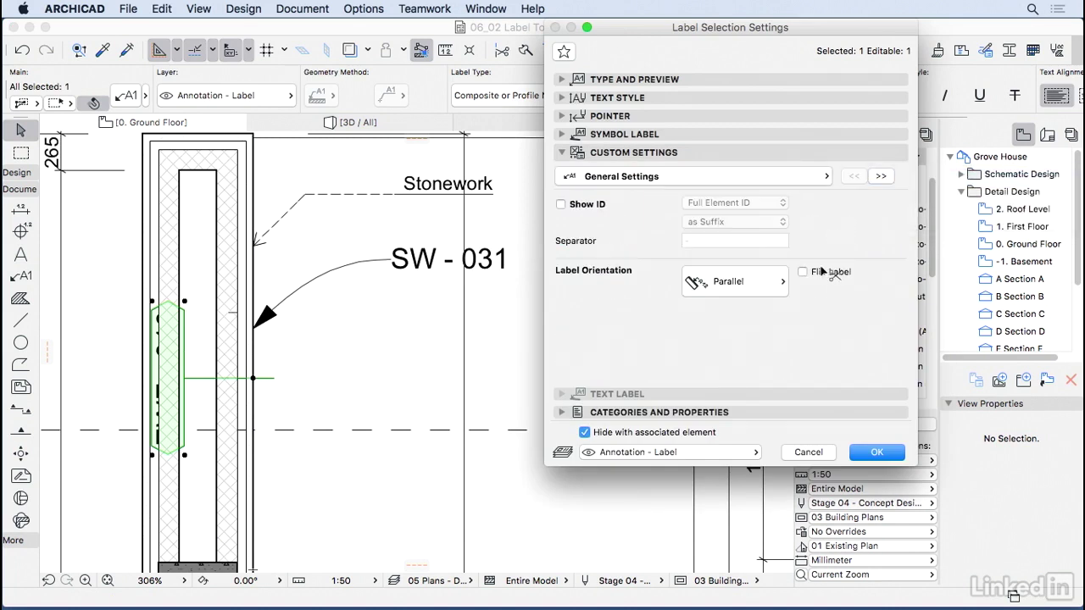
pyautogui.click(804, 273)
pyautogui.click(876, 452)
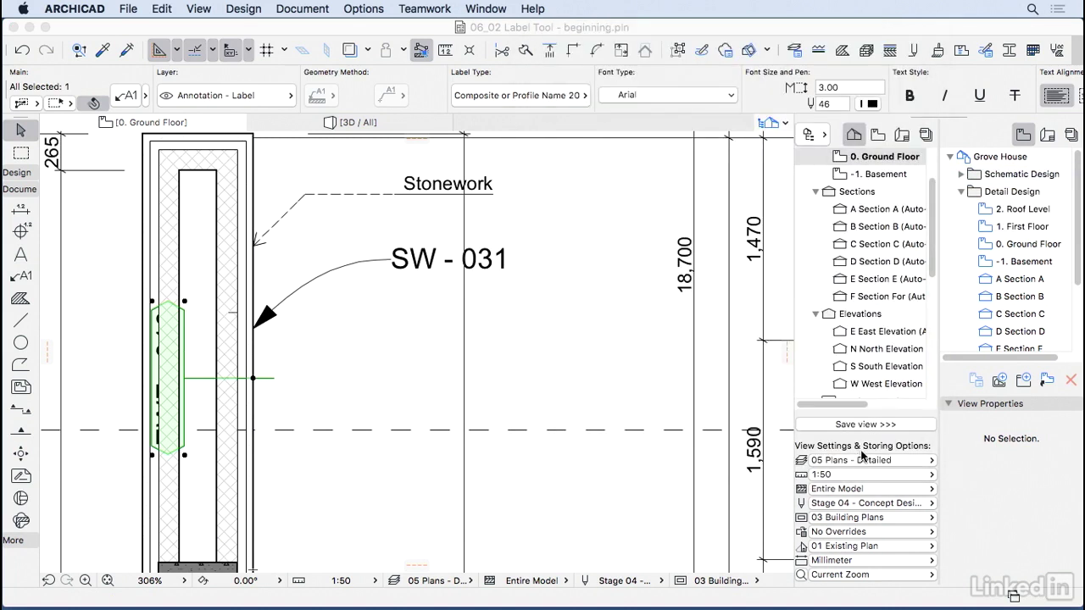
pyautogui.press('Escape')
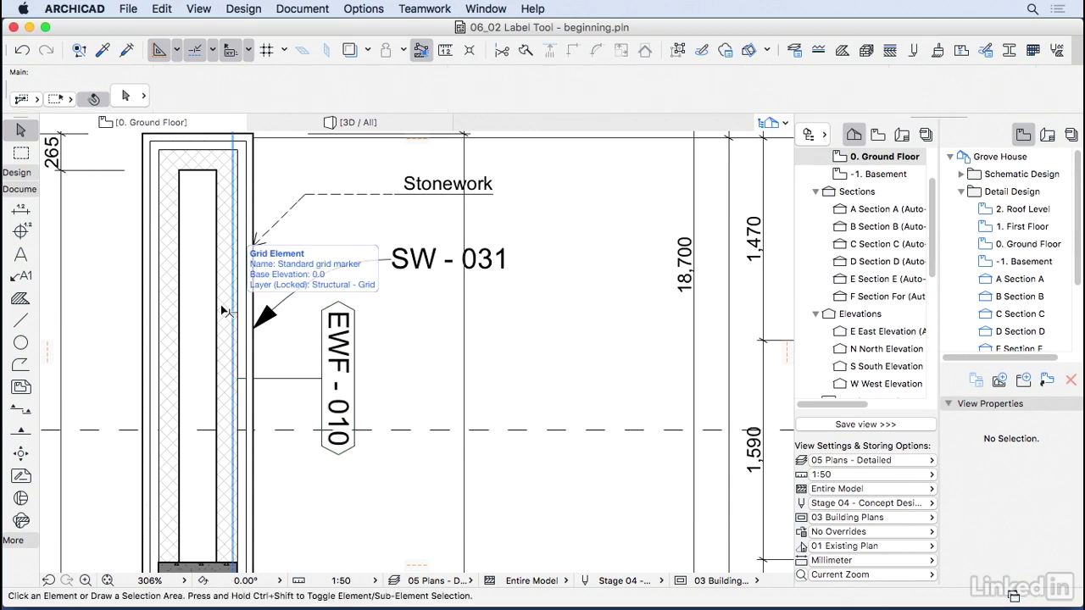
# Try the EWF - 011 composite structure on the labelled wall and undo the change.
pyautogui.click(218, 311)
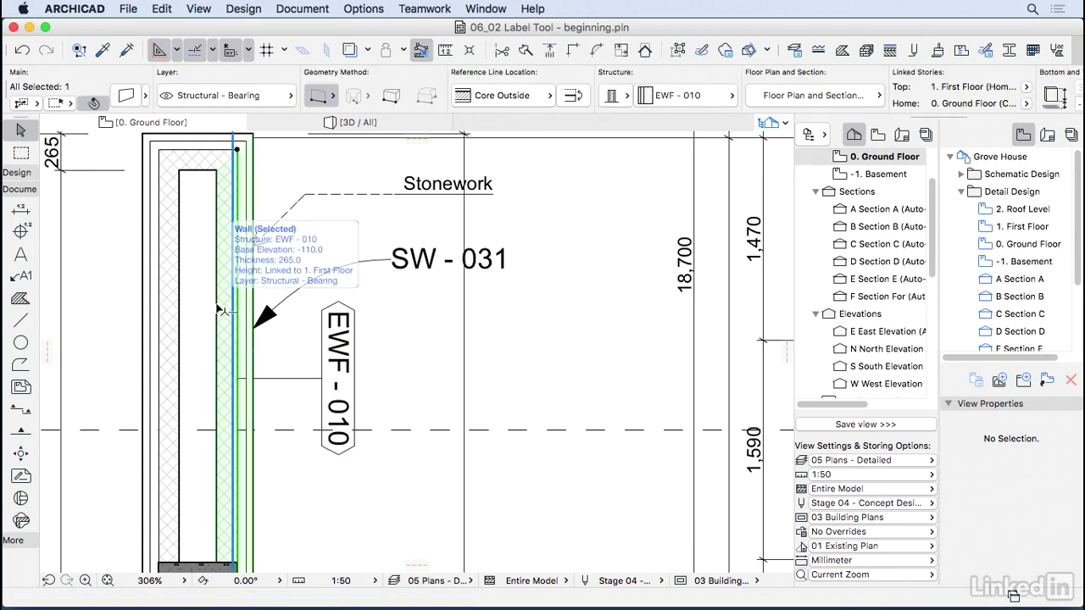
pyautogui.click(652, 96)
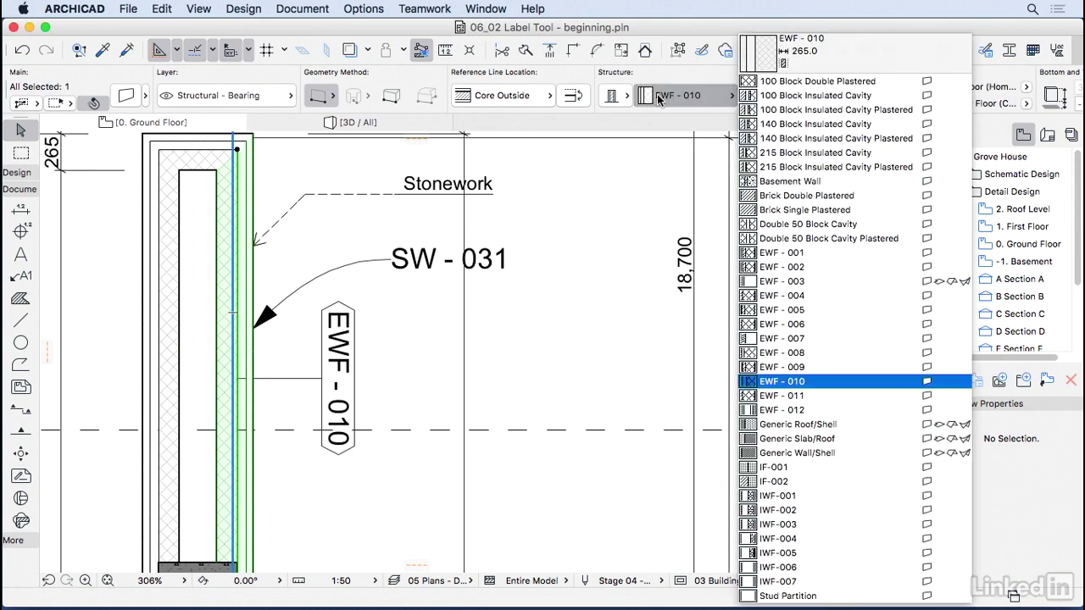
pyautogui.click(847, 395)
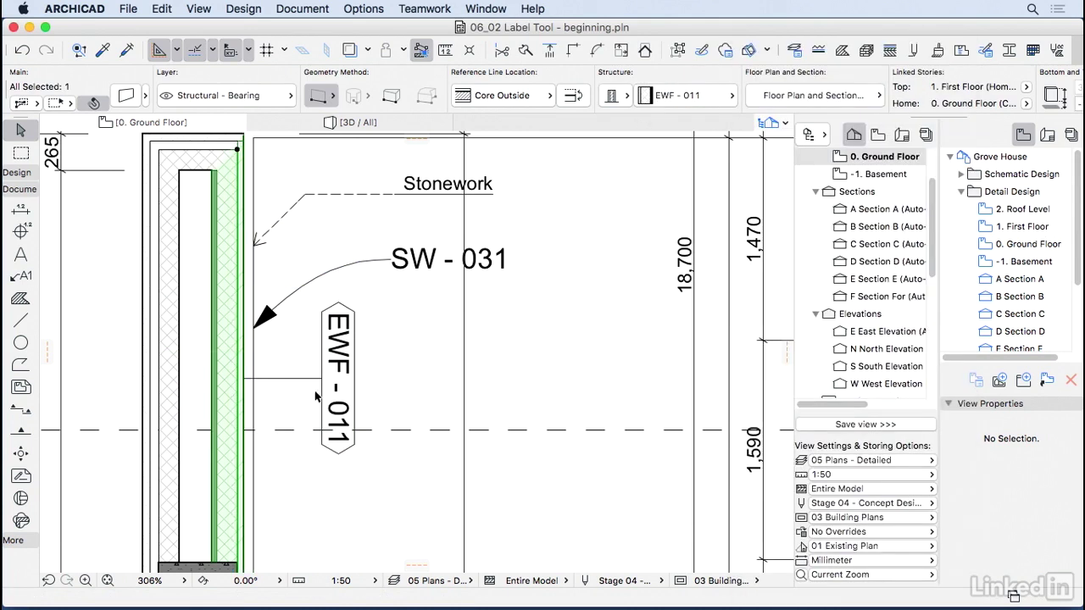
pyautogui.click(22, 50)
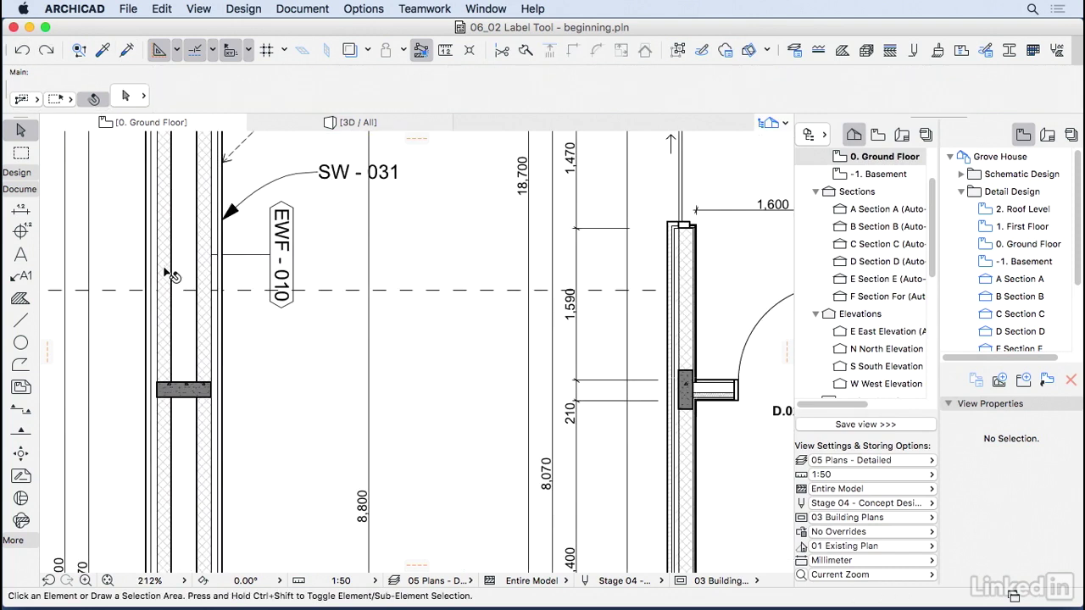
# Switch the default label type to Skin List Label 20 and attach one to the wall's right face below the composite label.
pyautogui.click(25, 279)
pyautogui.press('super+t')
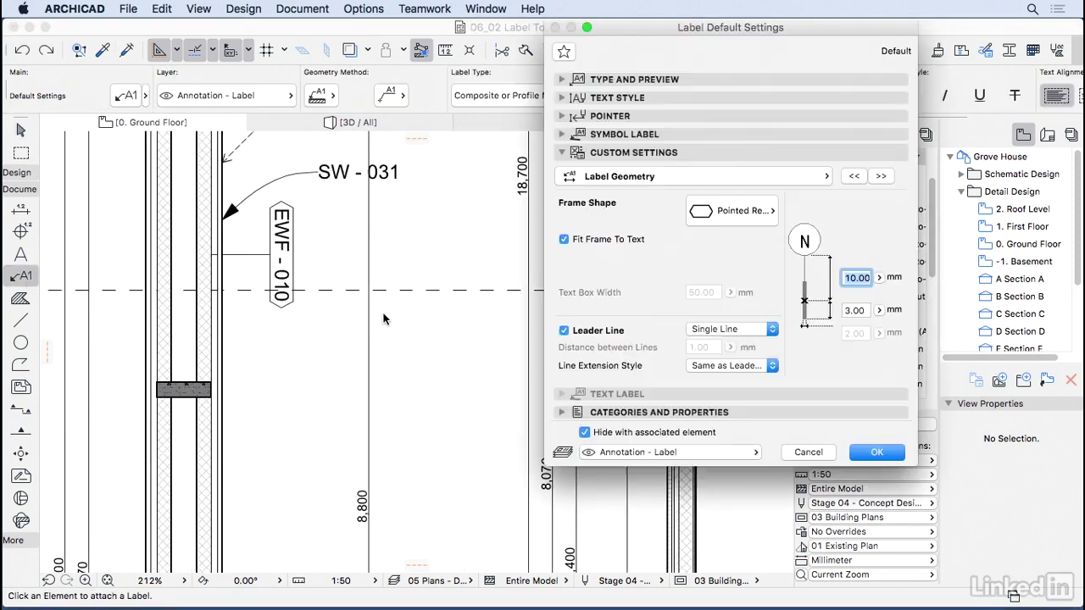
pyautogui.click(634, 79)
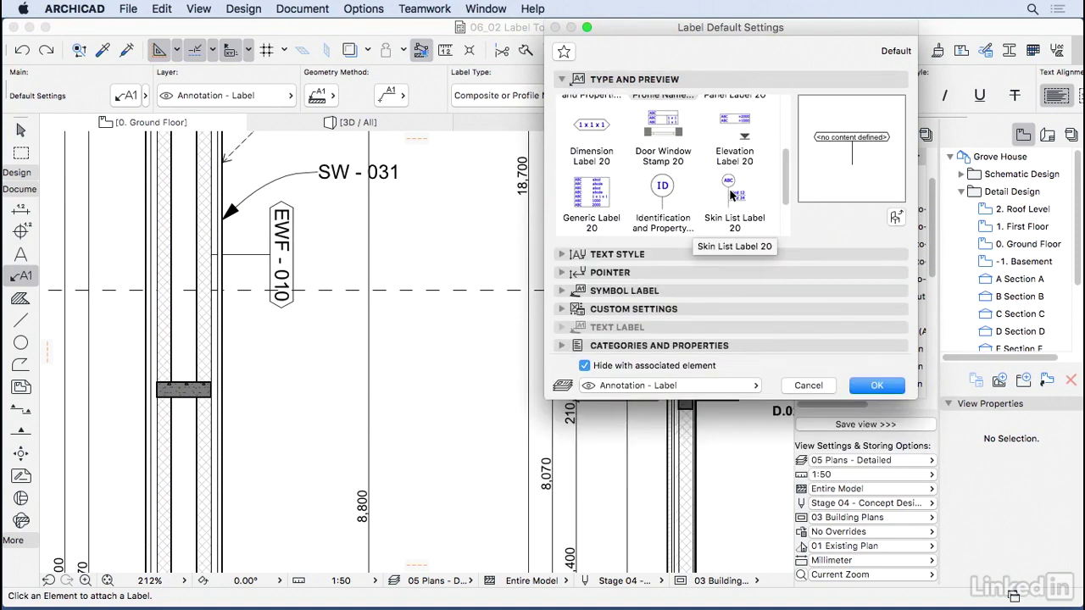
pyautogui.click(731, 193)
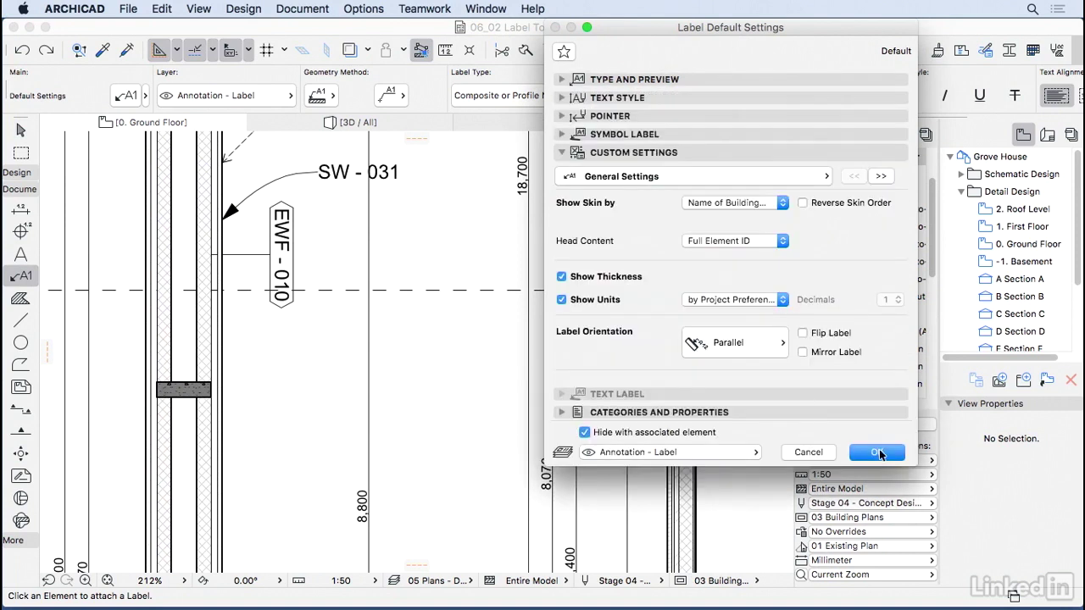
pyautogui.click(878, 452)
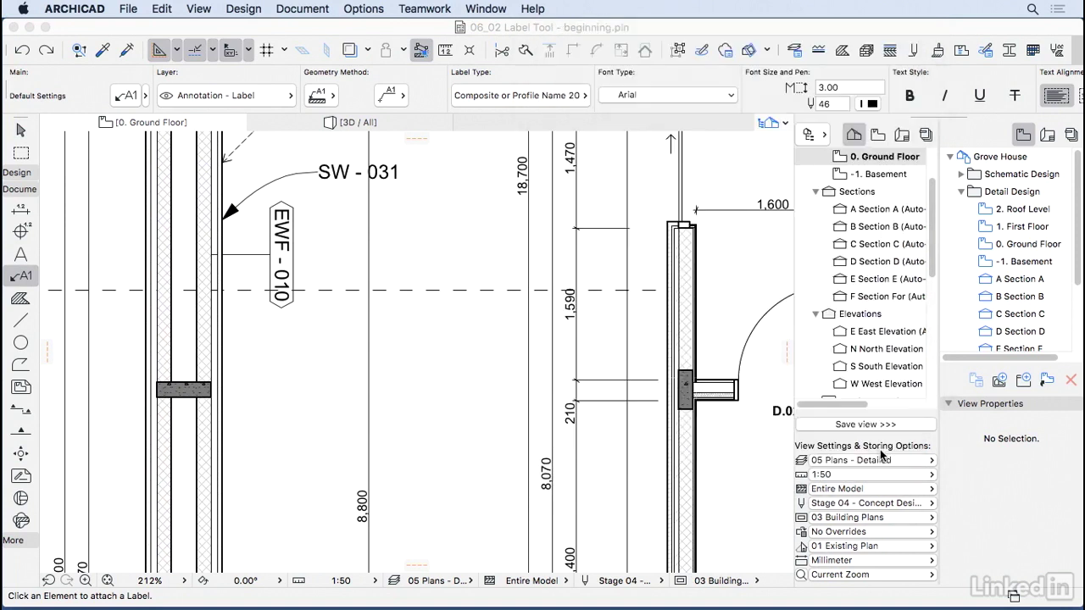
pyautogui.click(220, 441)
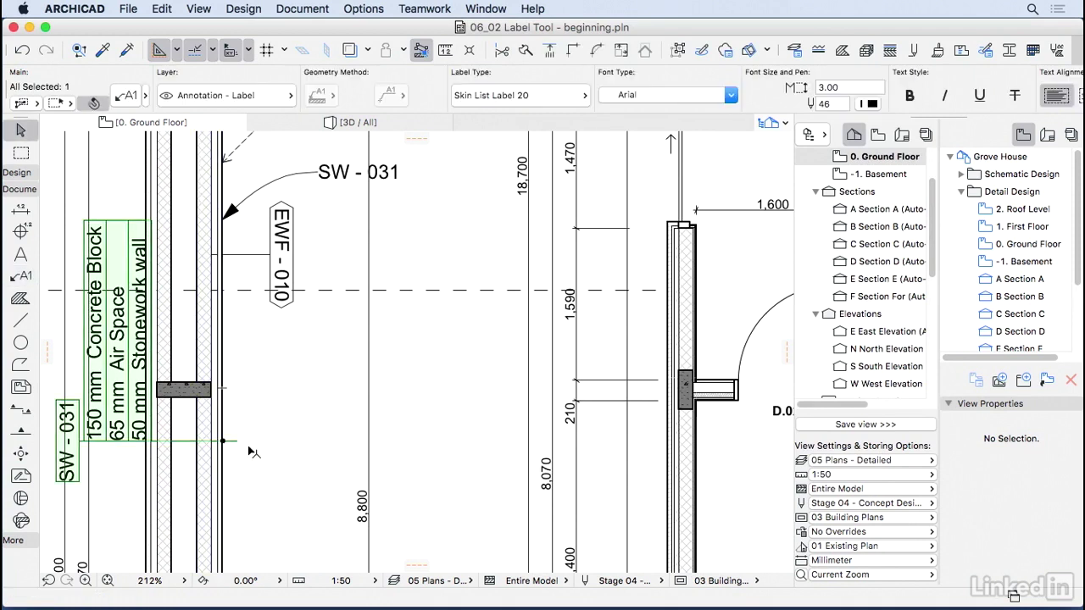
# Flip the skin list label to the wall's right side and move it down the wall, clear of the composite label.
pyautogui.press('super+t')
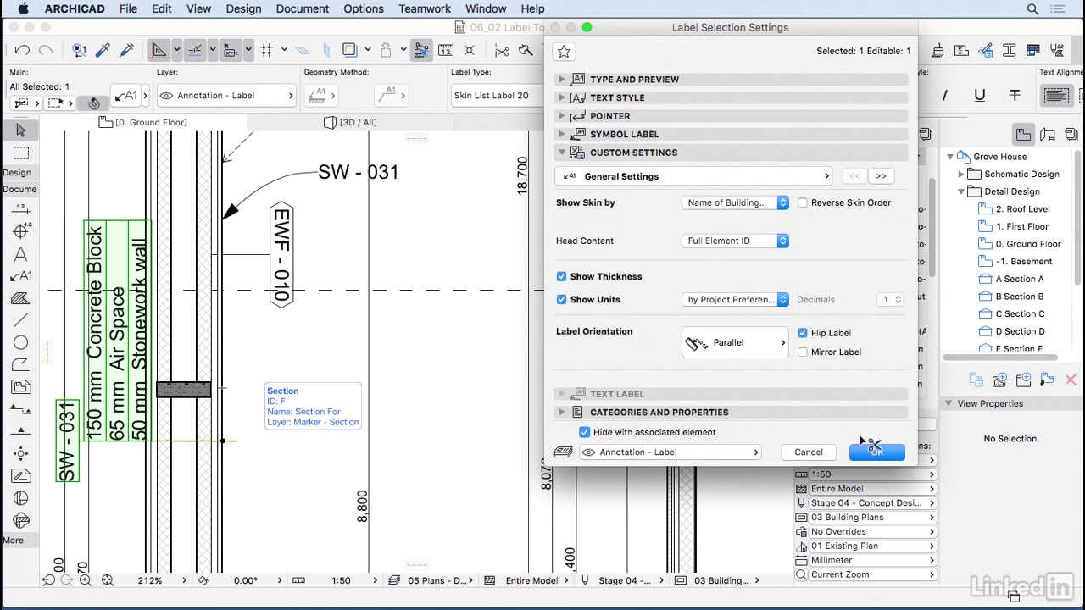
pyautogui.click(870, 456)
pyautogui.scroll(-3, 405, 293)
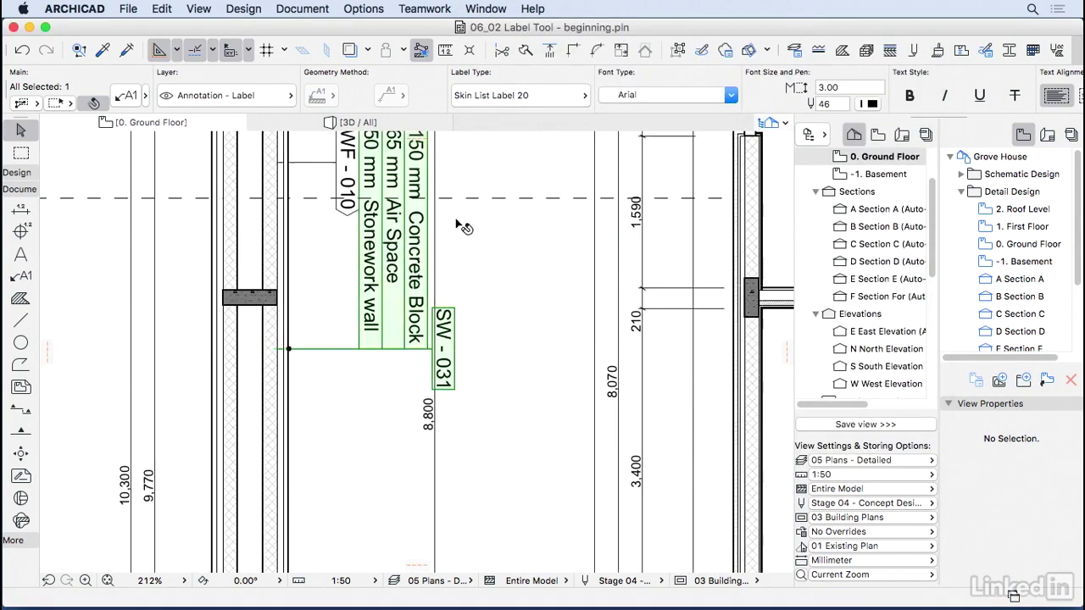
pyautogui.moveTo(289, 350); pyautogui.dragTo(289, 438)
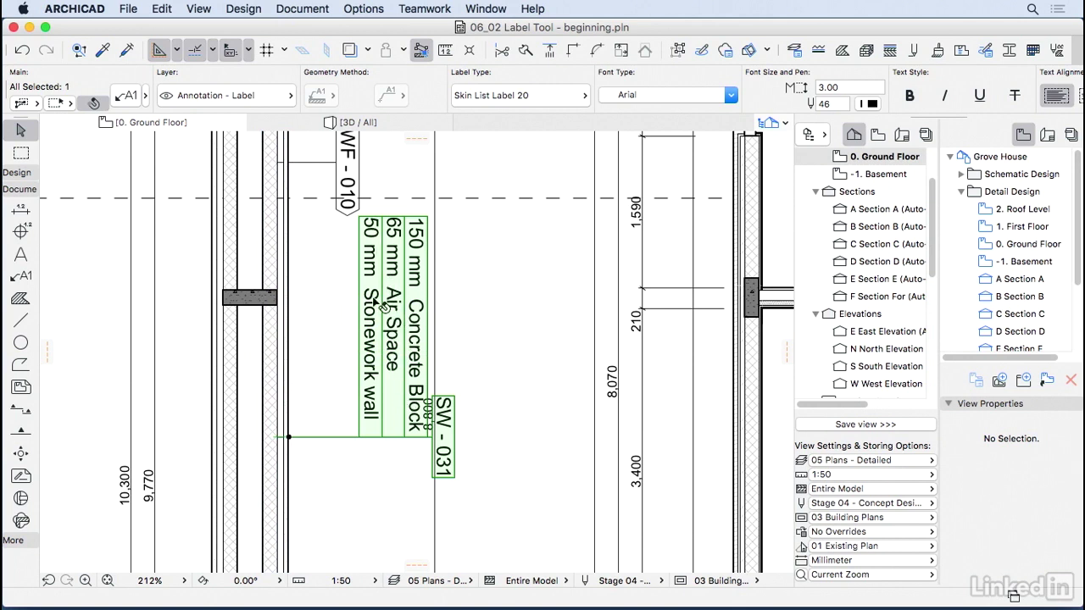
# Select the labelled wall and change its composite structure to EWF - 002.
pyautogui.click(276, 370)
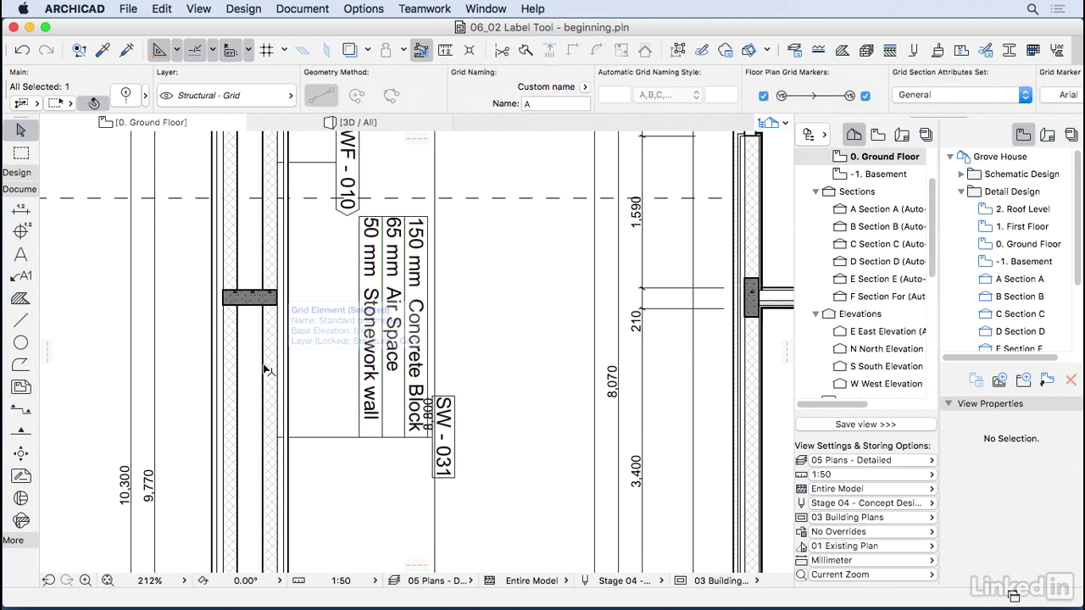
pyautogui.click(267, 370)
pyautogui.click(668, 96)
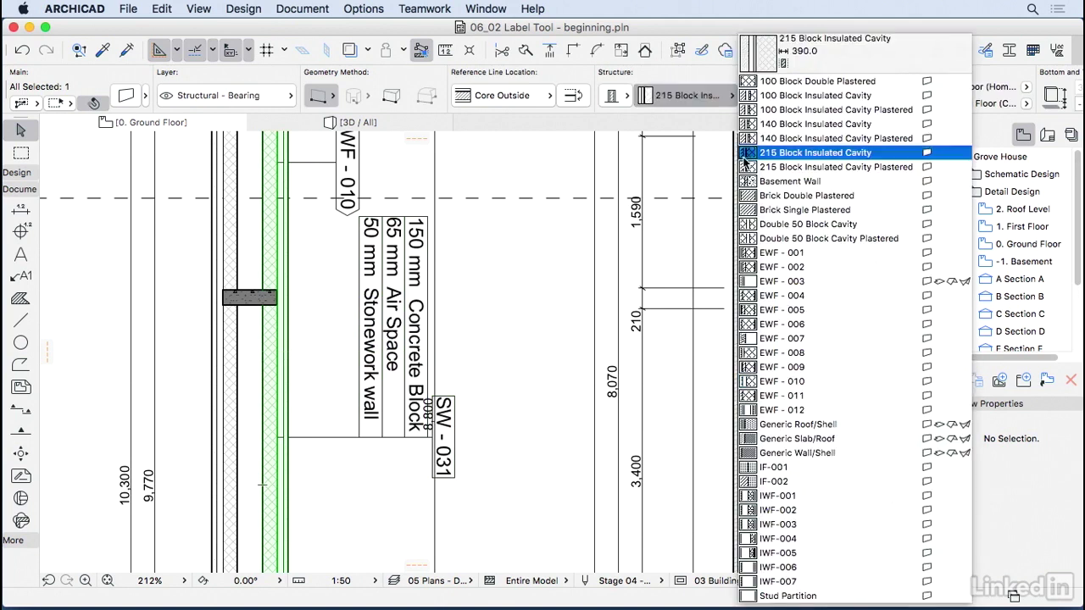
pyautogui.click(800, 266)
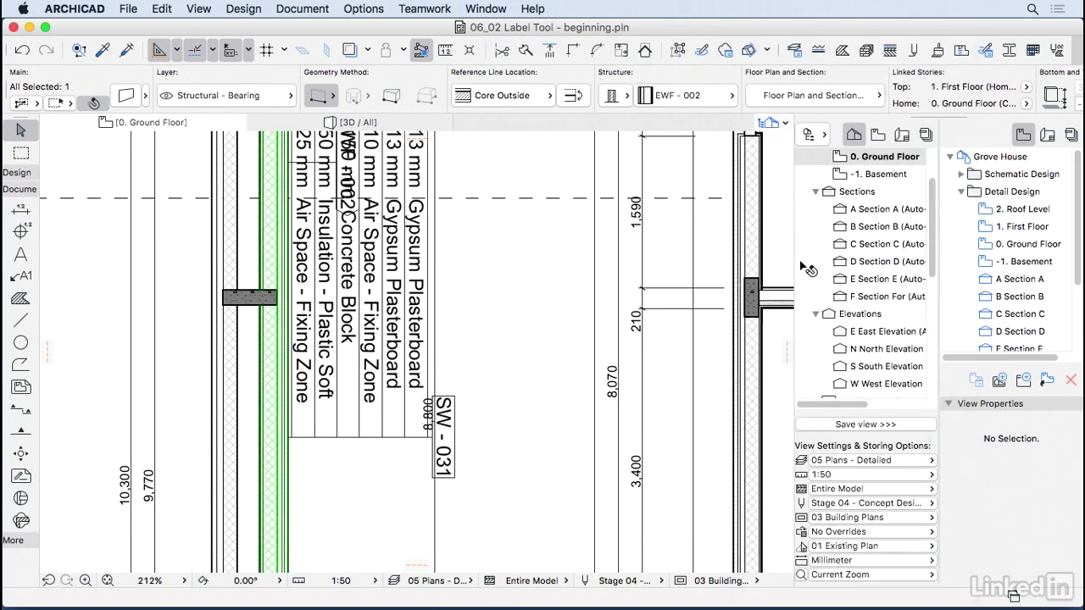
# Move the skin list label about 1100 mm diagonally down and away from the wall's right face, and deselect it.
pyautogui.scroll(-2, 500, 247)
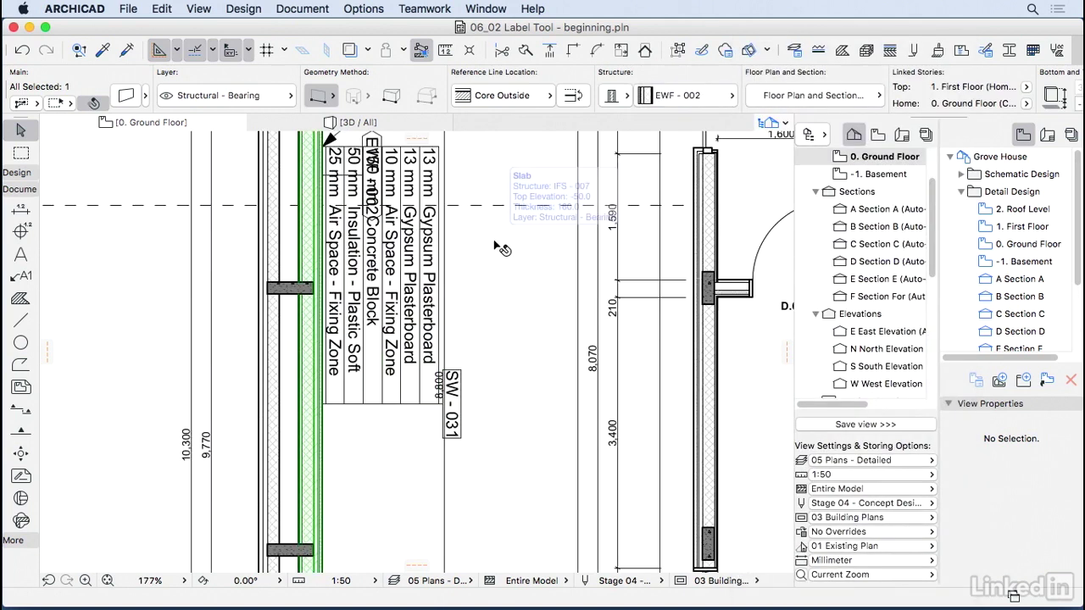
pyautogui.click(322, 335)
pyautogui.click(323, 403)
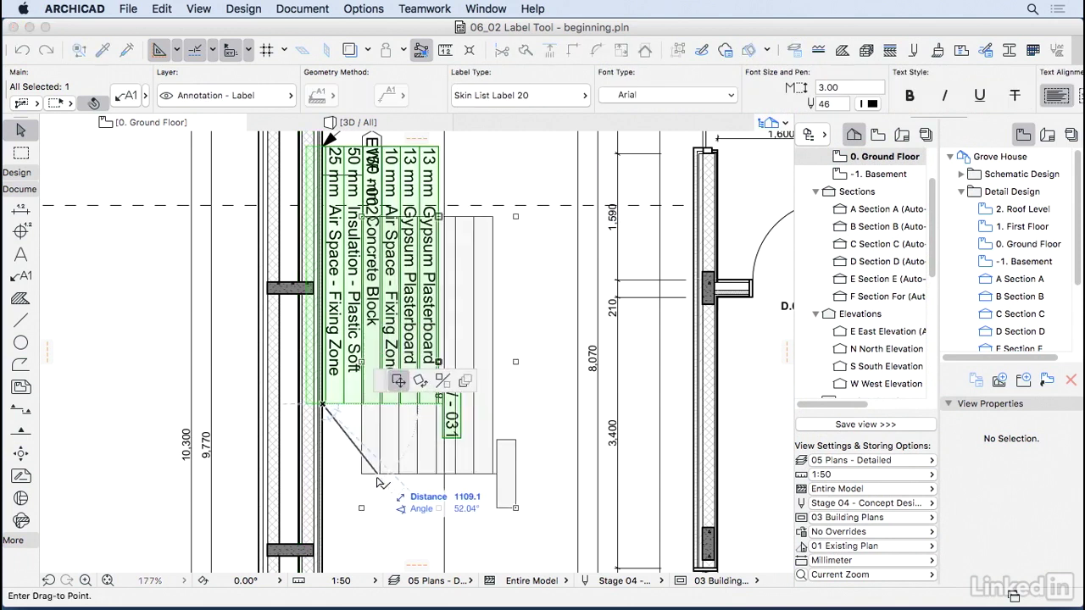
pyautogui.click(379, 477)
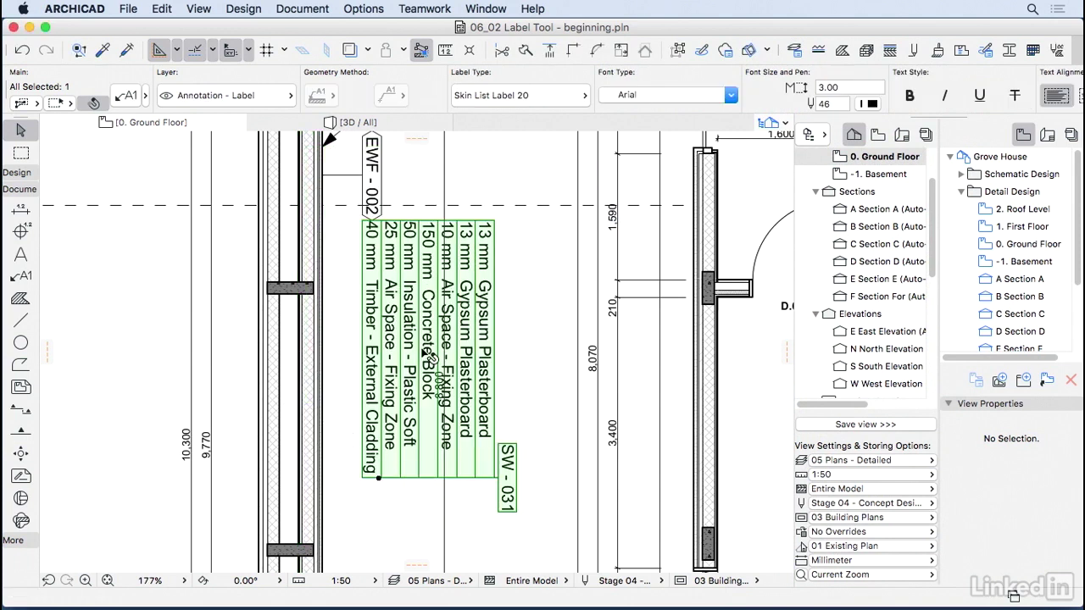
pyautogui.press('Escape')
pyautogui.scroll(-2, 225, 314)
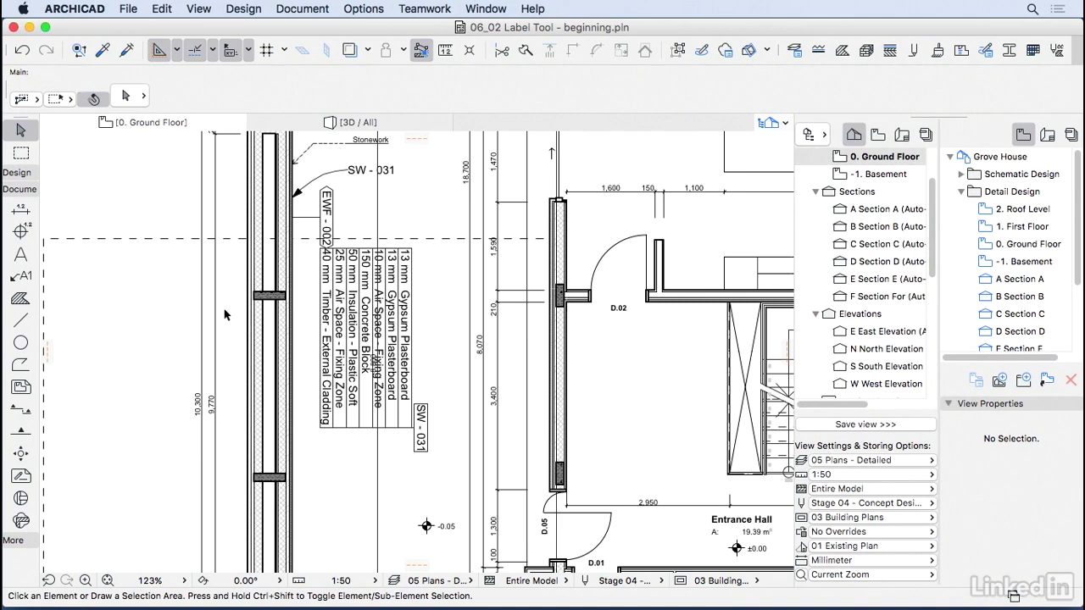